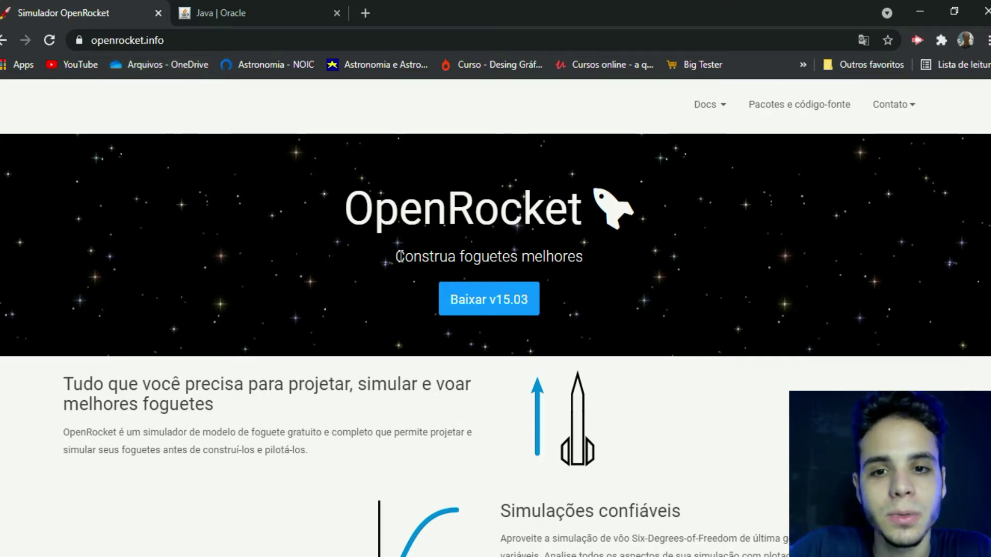
drag(399, 257, 584, 256)
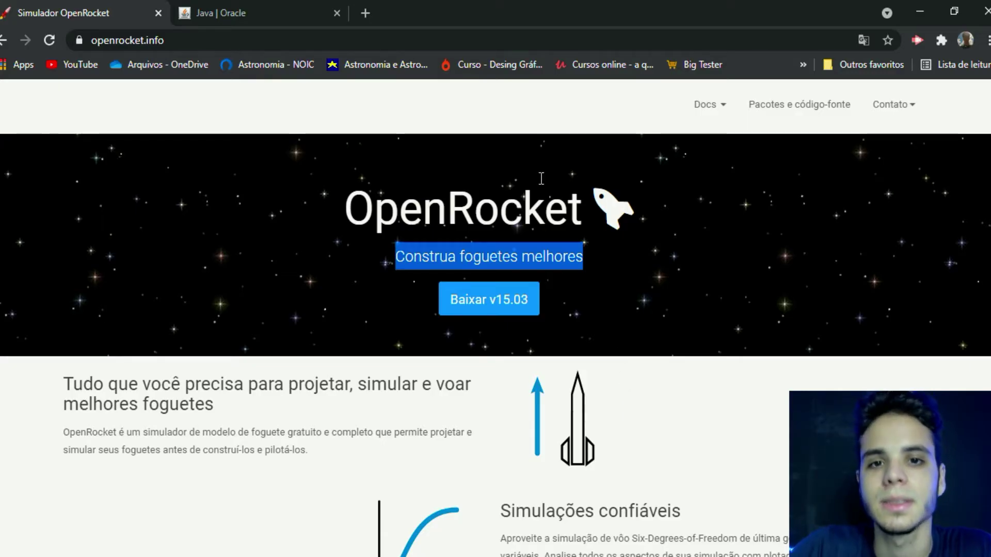
click(499, 104)
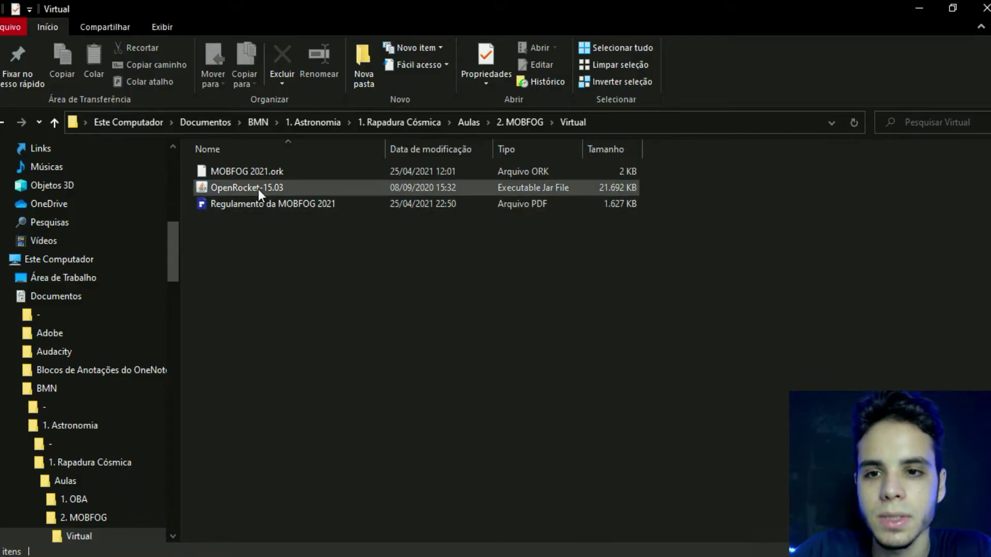
Check which programs can open the OpenRocket-15.03 file, and view the Java website in the browser
click(258, 187)
right_click(258, 187)
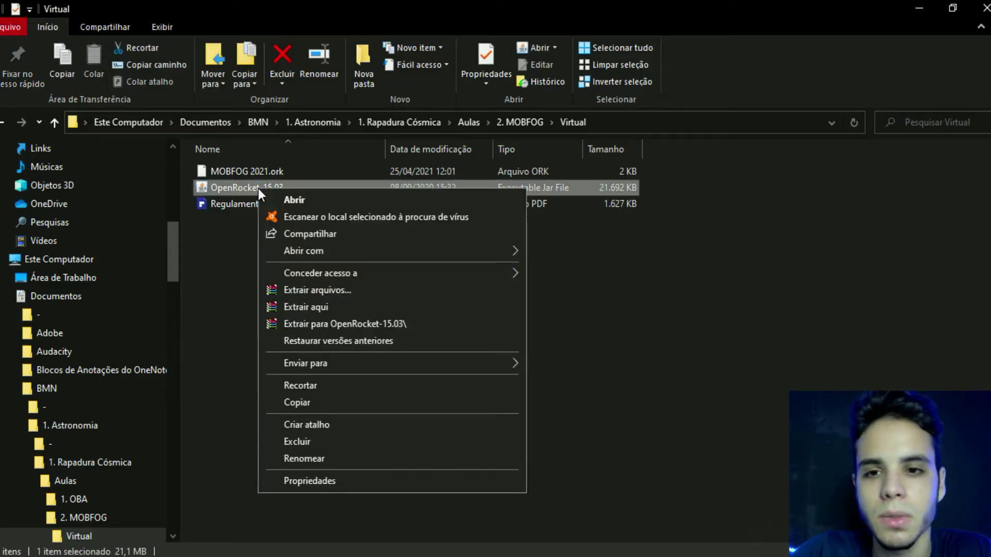
mouse_move(512, 253)
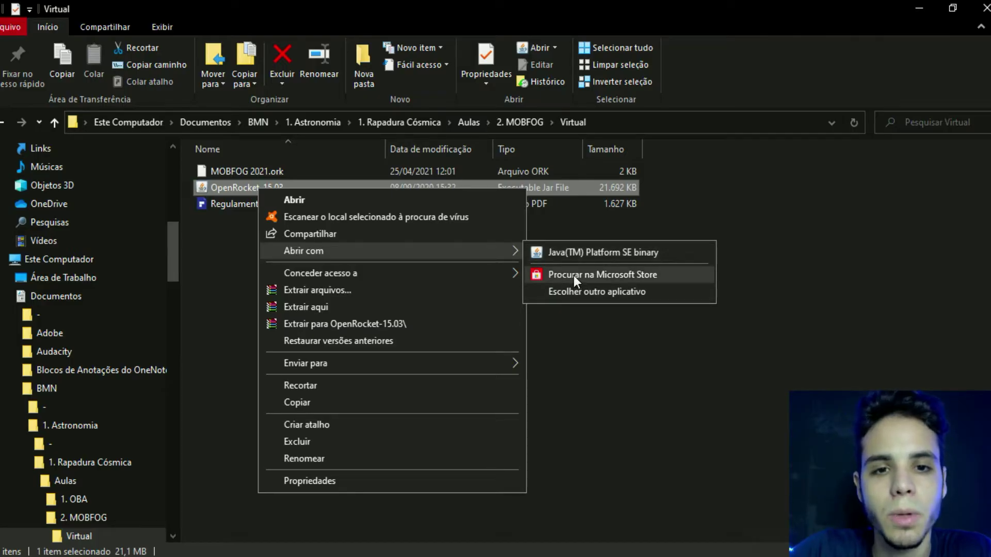
click(602, 315)
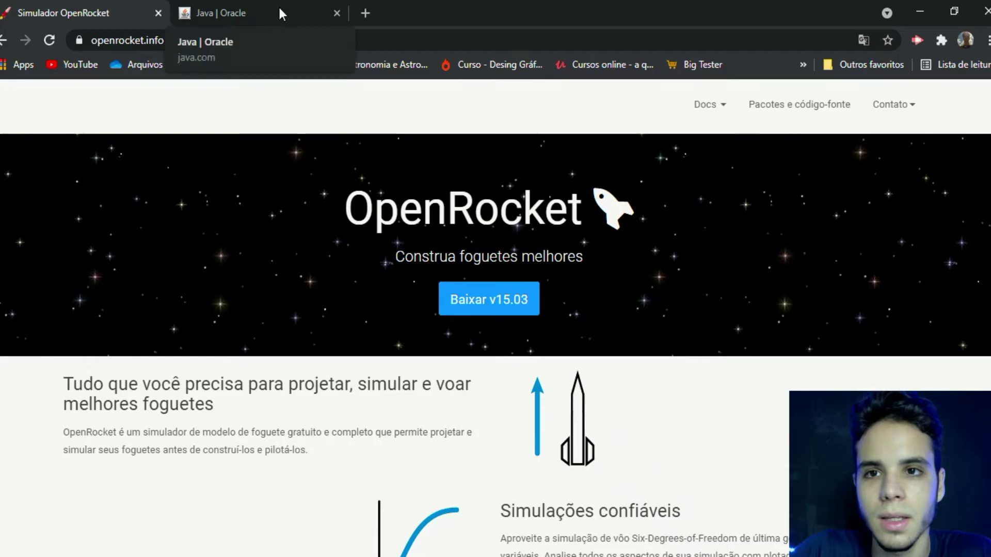
click(279, 13)
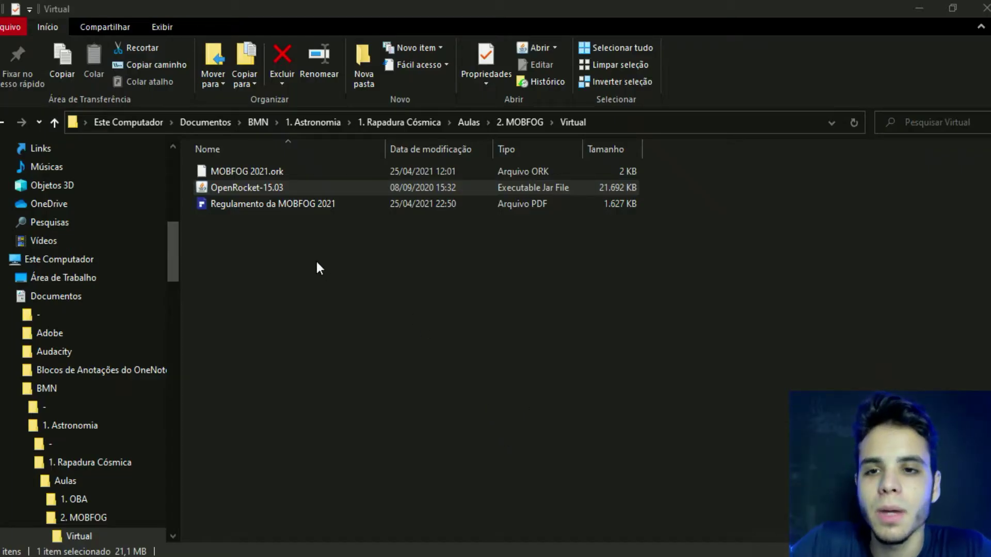
Launch OpenRocket-15.03 from the Virtual folder
double_click(258, 187)
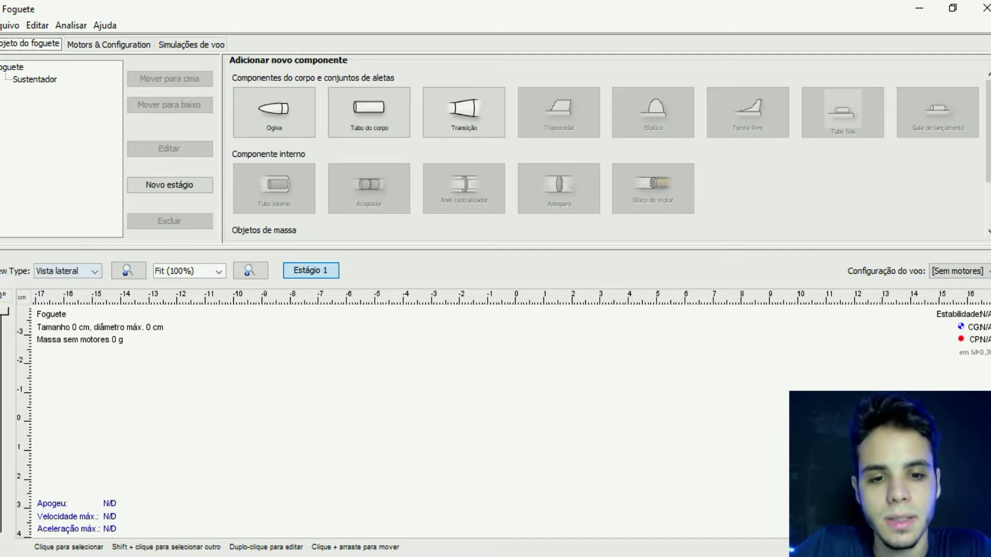
Switch to the MOBFOG 2021 regulation PDF and read the competition levels and the ten requirements for the virtual rocket
click(645, 503)
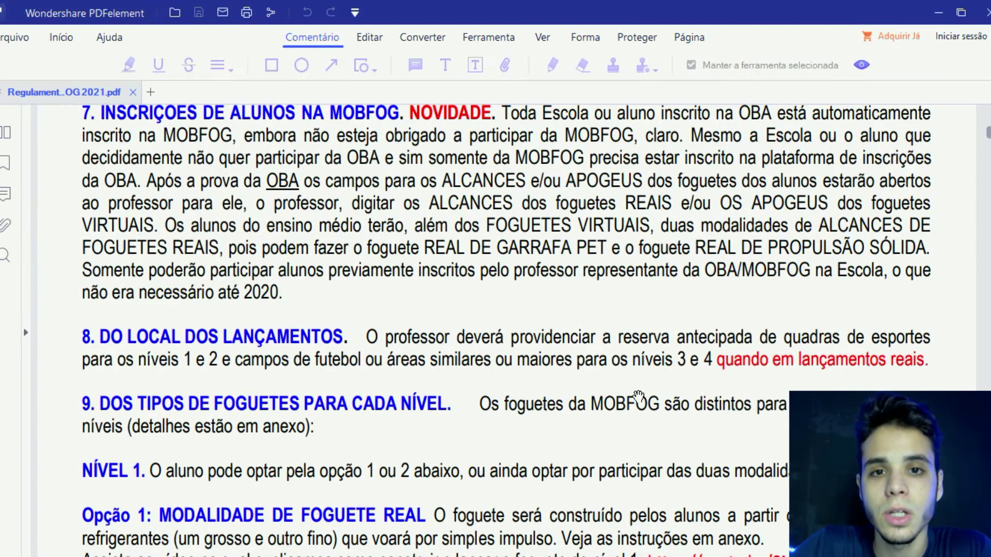
scroll(606, 289, up, 10)
scroll(606, 289, up, 5)
scroll(541, 289, down, 7)
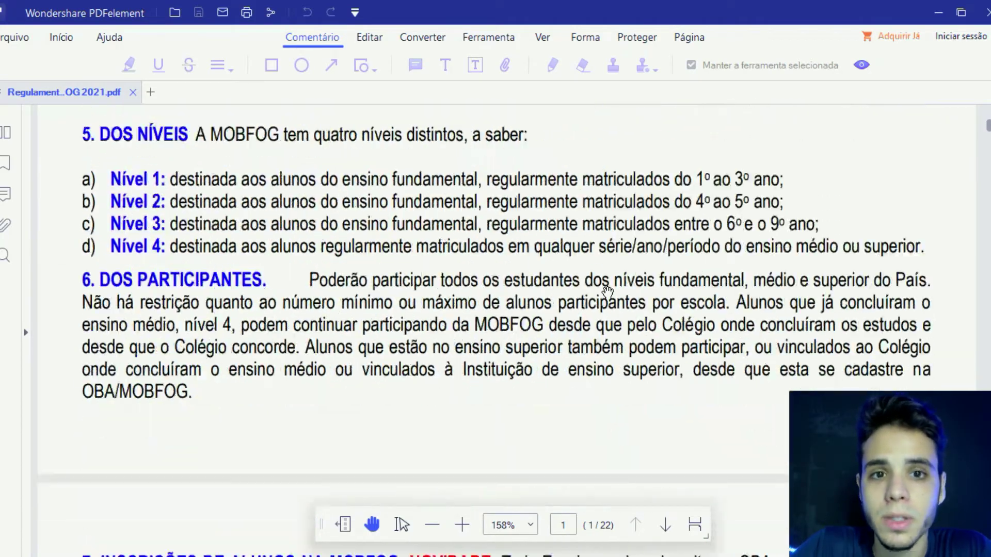
scroll(601, 294, up, 15)
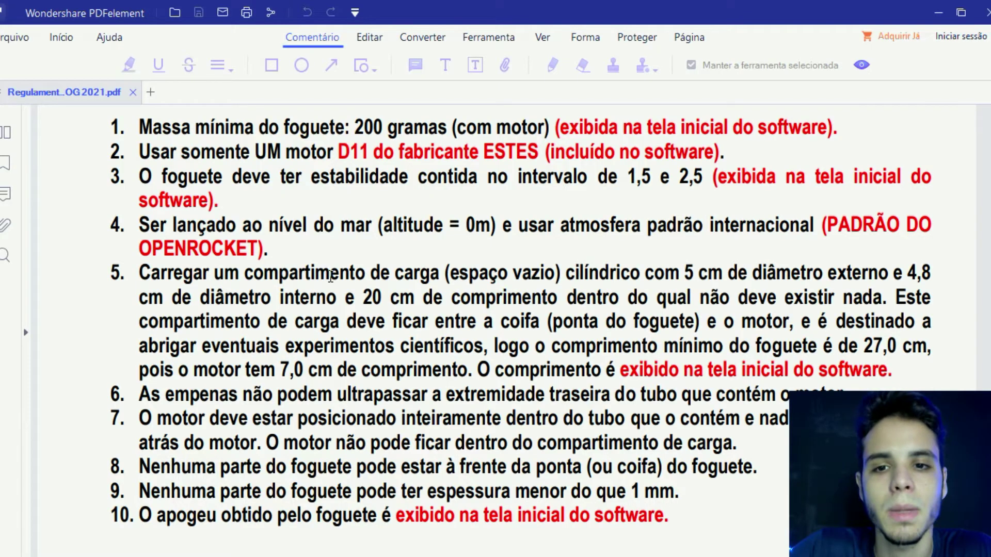
scroll(280, 338, down, 1)
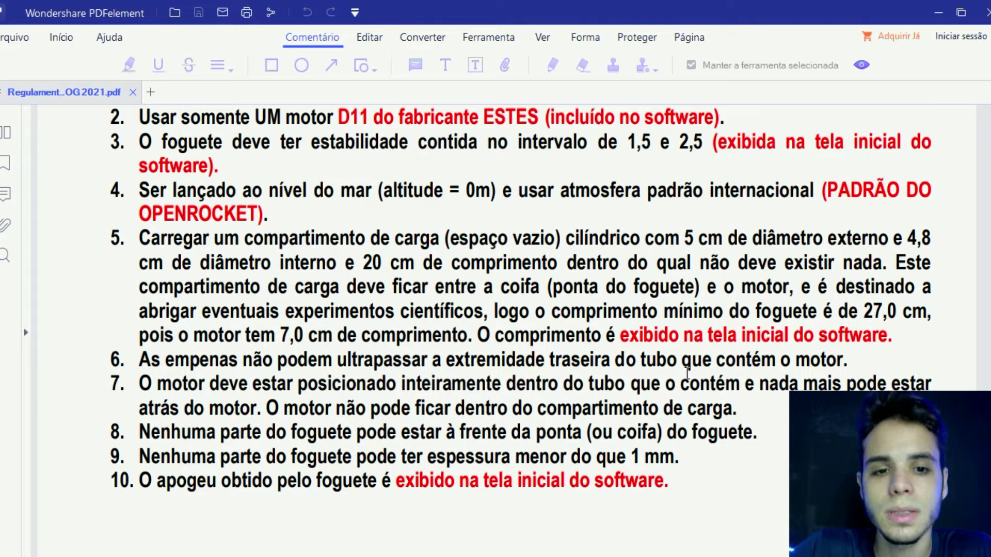
scroll(321, 210, down, 10)
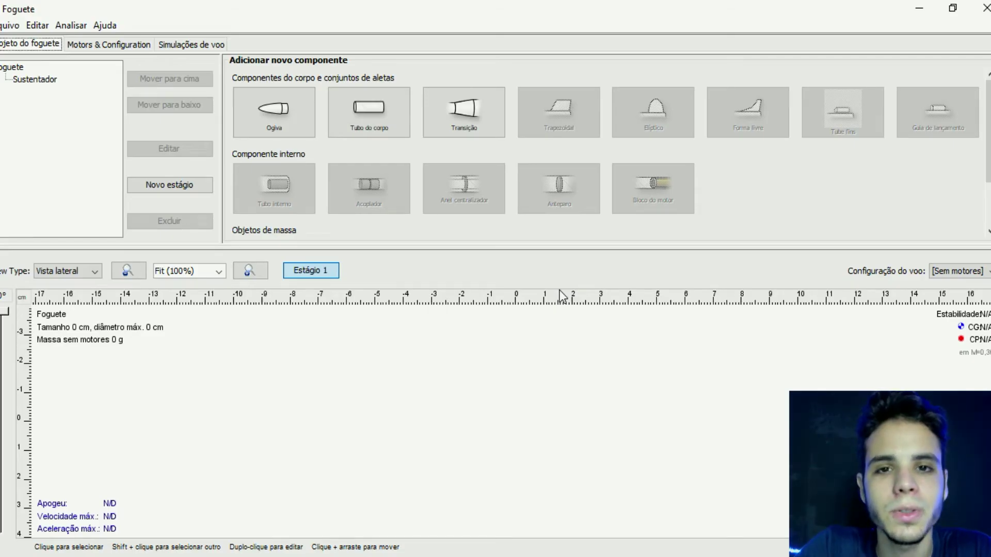
Switch to OpenRocket and add an Ogiva nose cone followed by two body tubes, keeping their default dimensions
click(273, 116)
click(658, 11)
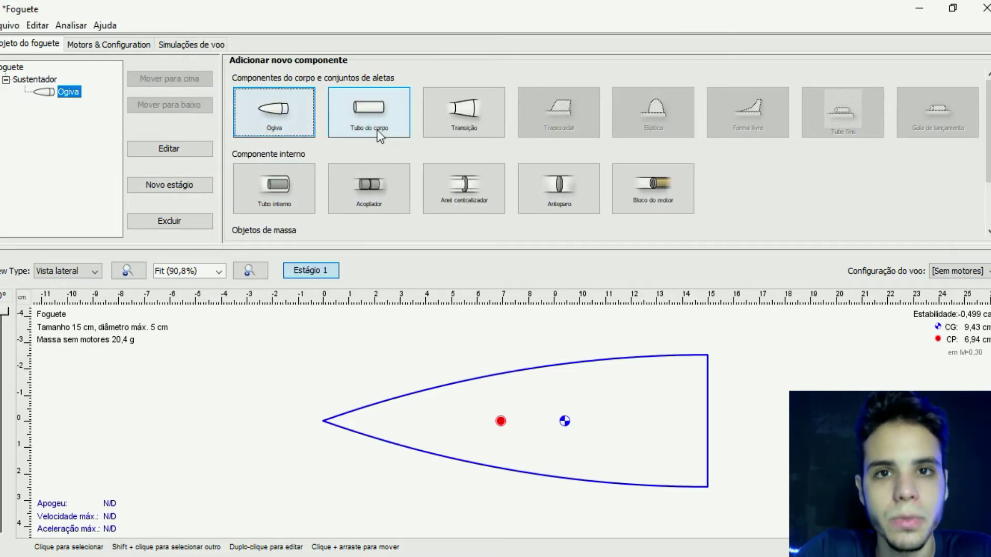
click(379, 115)
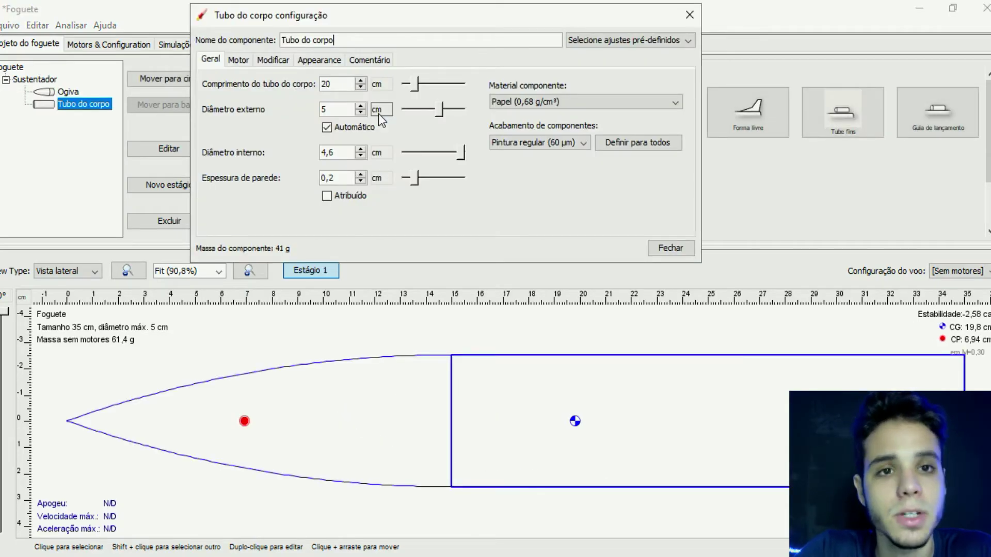
click(689, 15)
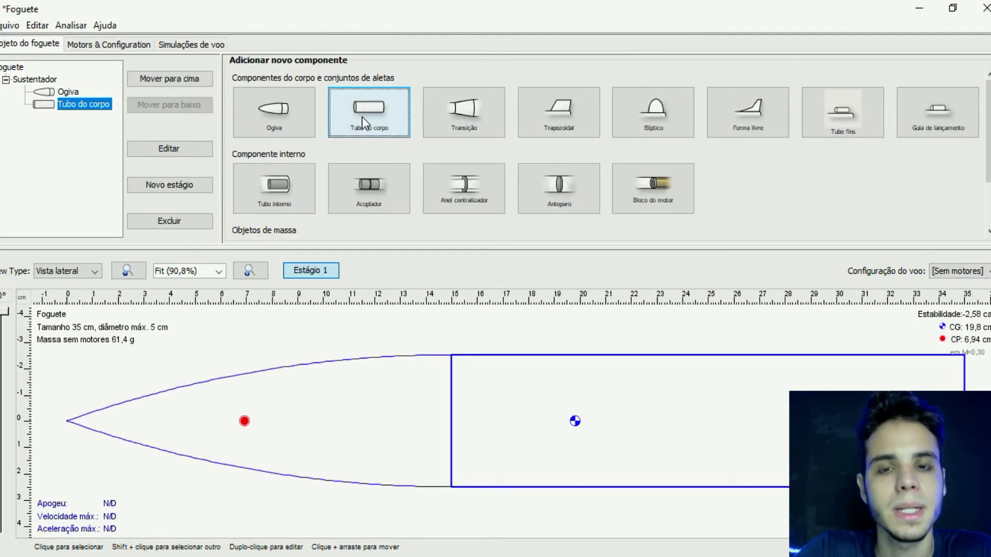
click(361, 116)
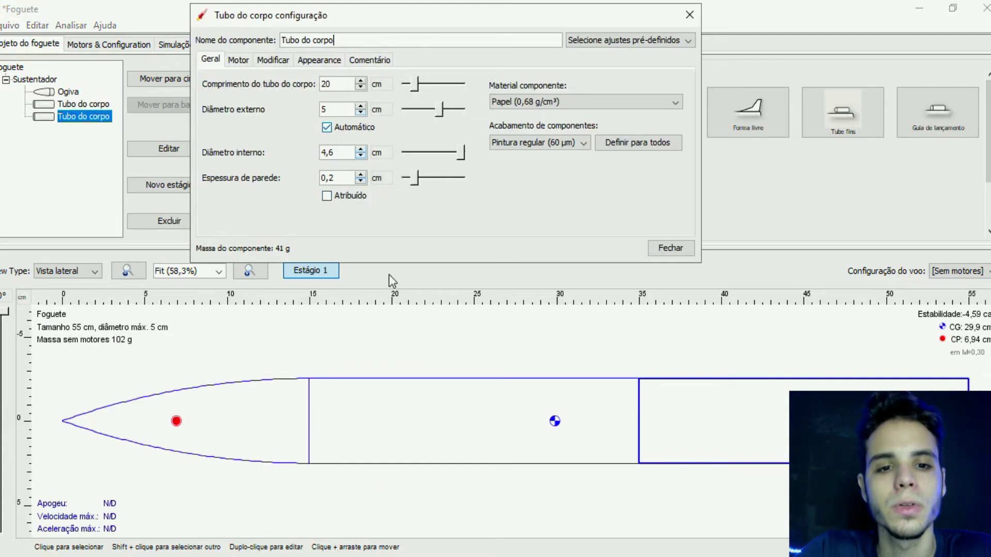
click(690, 14)
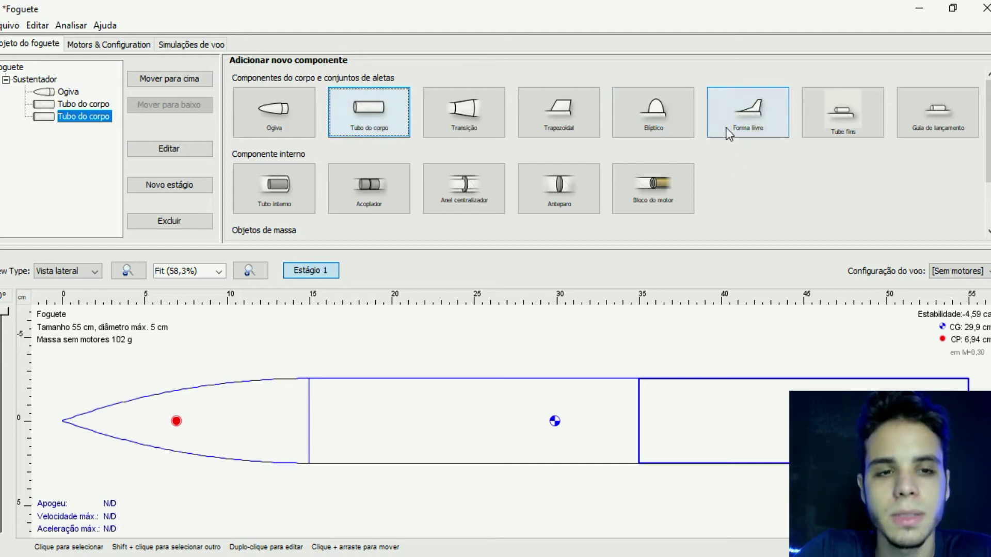
Add a trapezoidal fin set with default settings to the rear body tube
click(581, 122)
key(Escape)
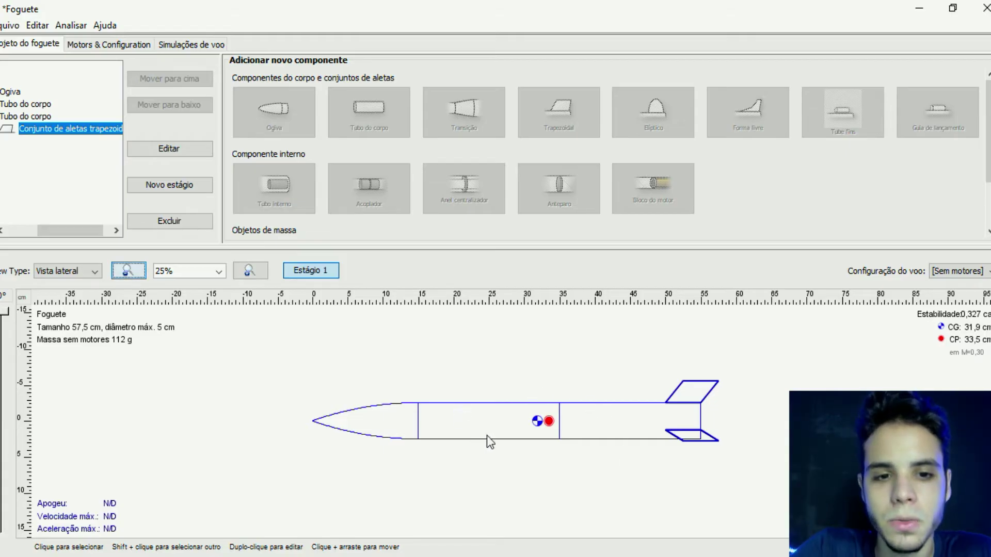
Make the rear body tube, which carries the fins, a motor mount
double_click(627, 425)
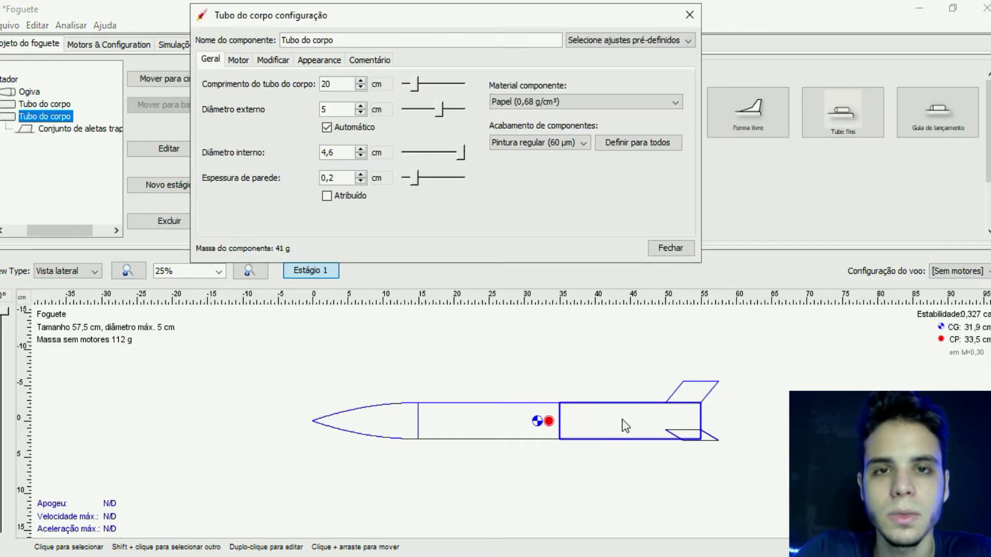
click(246, 61)
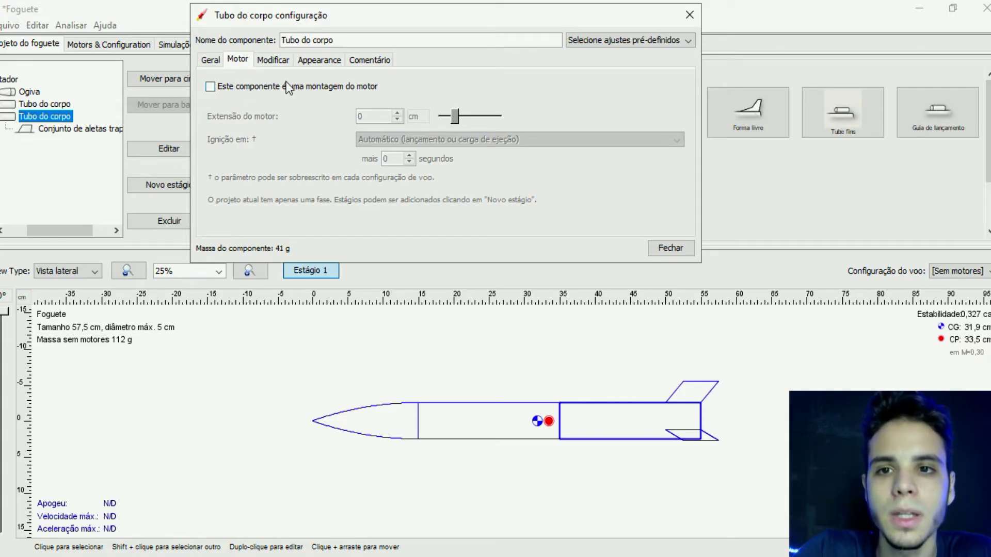
key(Escape)
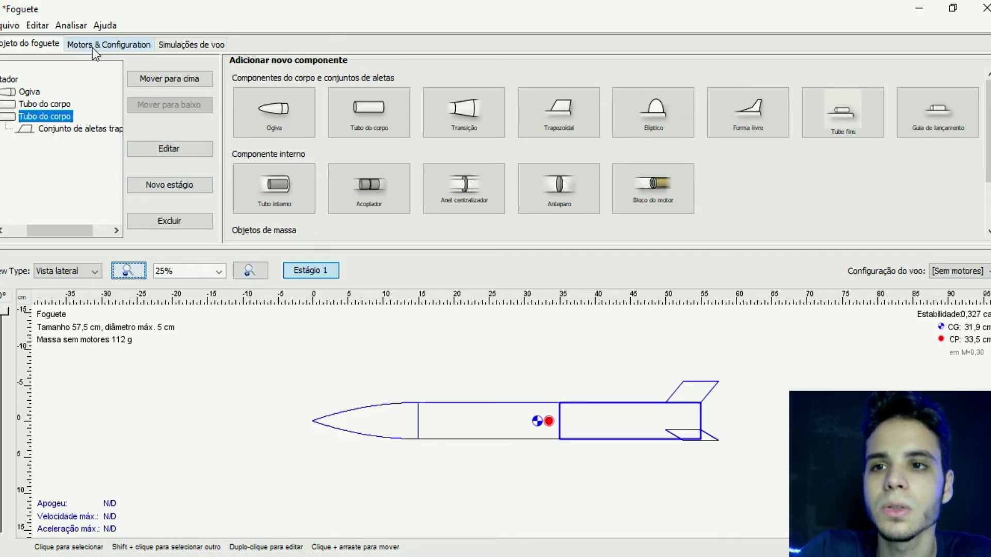
Create a new motor configuration and assign the Estes D11 motor to the rear body tube
click(110, 44)
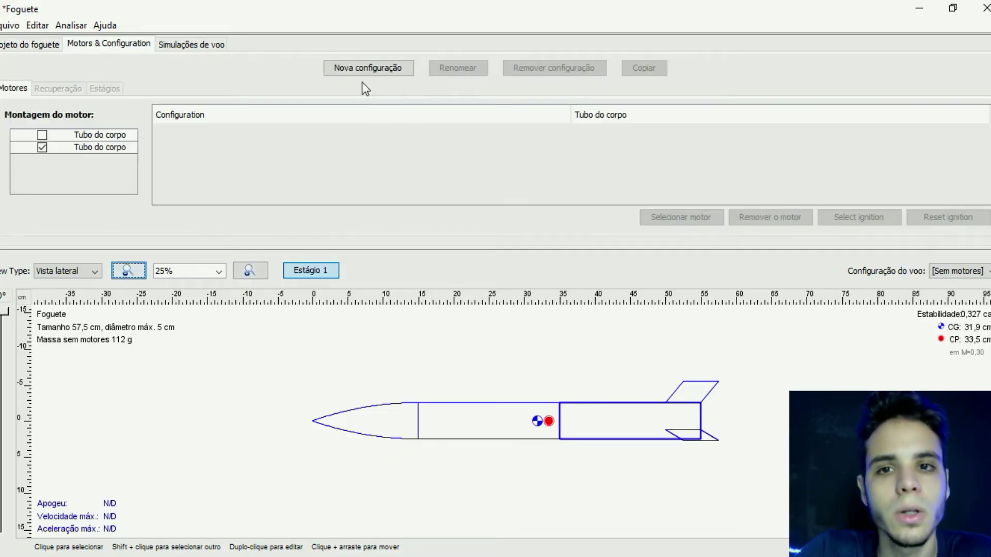
click(369, 71)
double_click(608, 131)
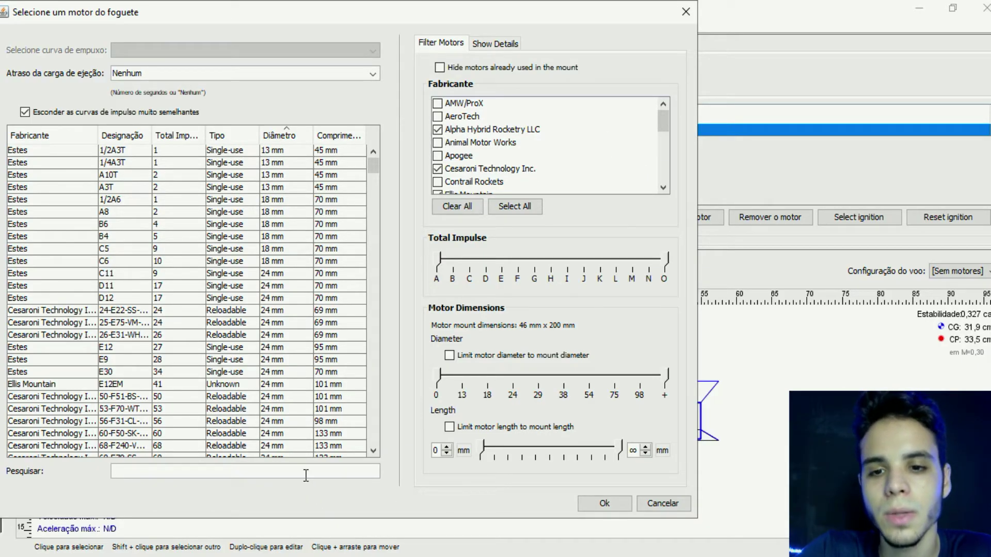
text(d11)
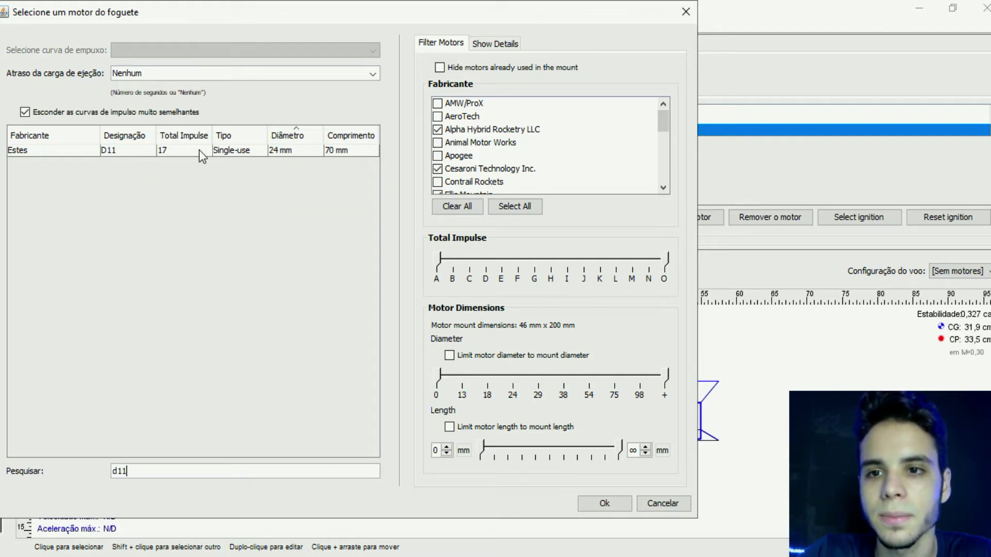
key(Escape)
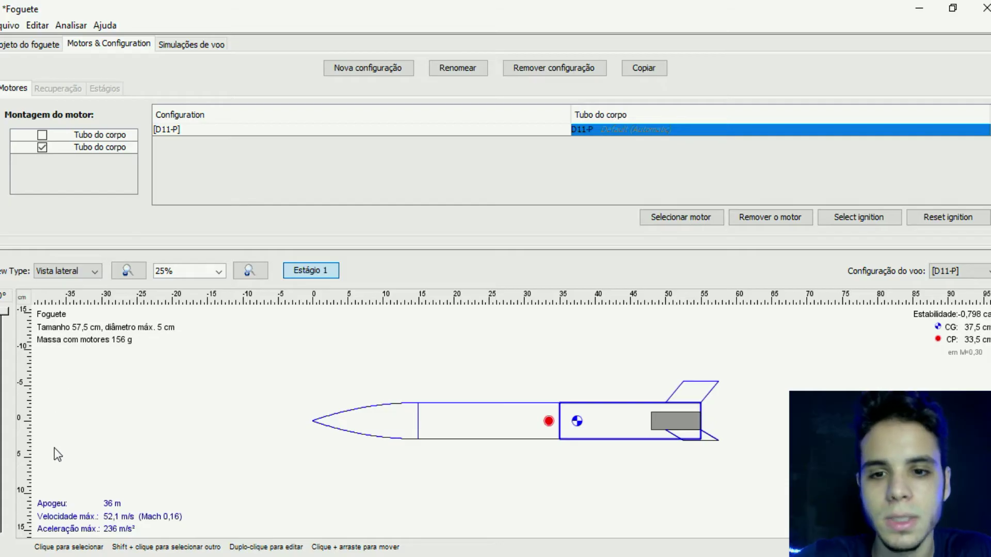
Try the Cônico and Elipsóide shapes on the nose cone and set its shape to Série de potência
double_click(353, 426)
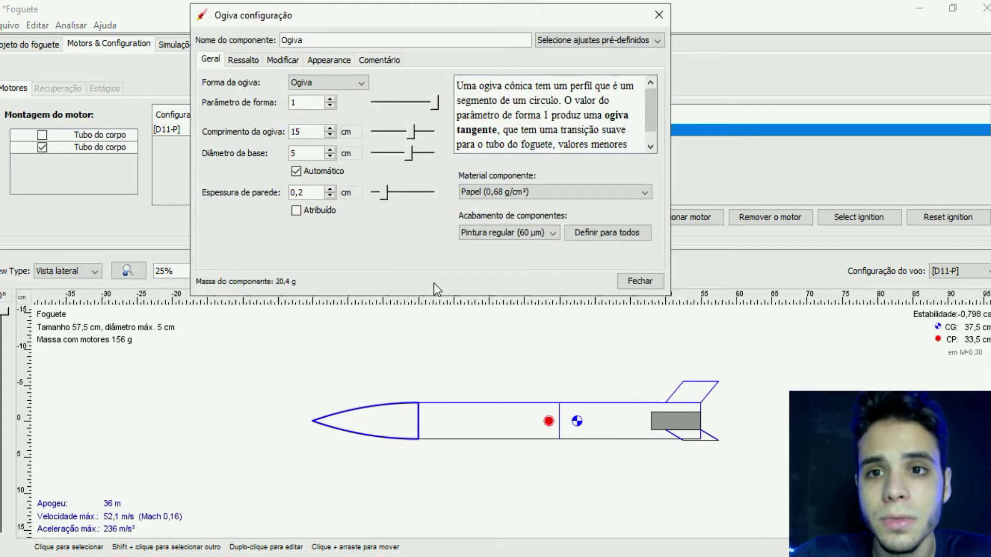
click(345, 85)
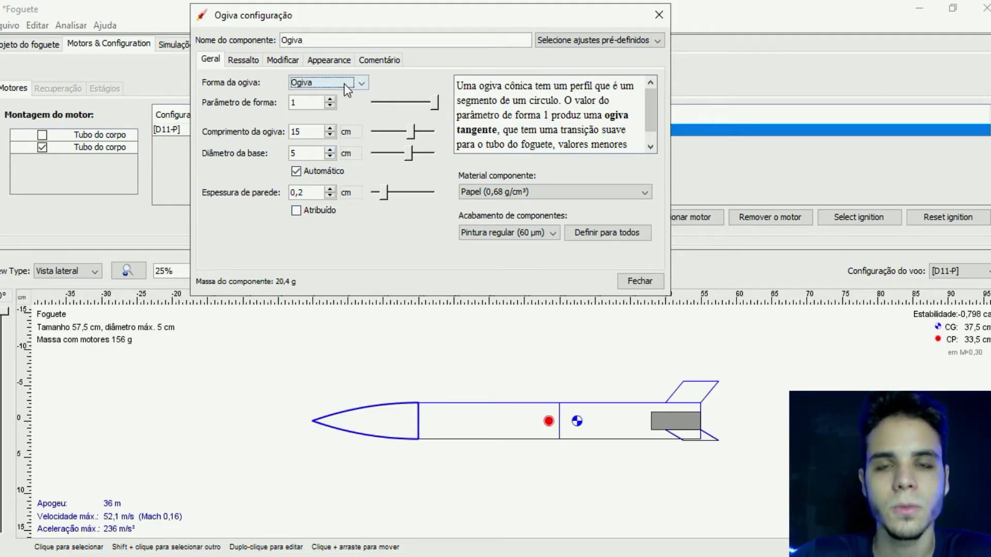
click(347, 88)
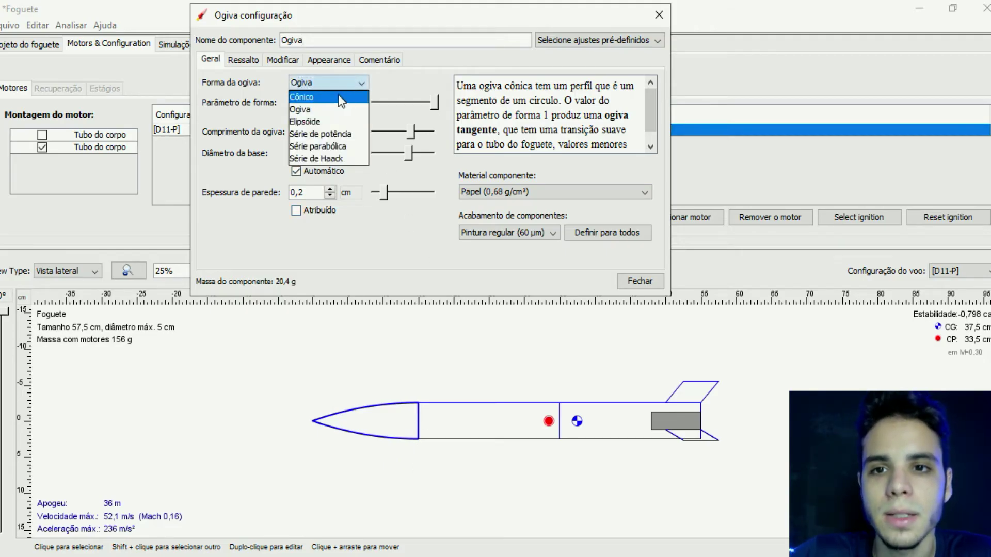
click(320, 96)
click(325, 82)
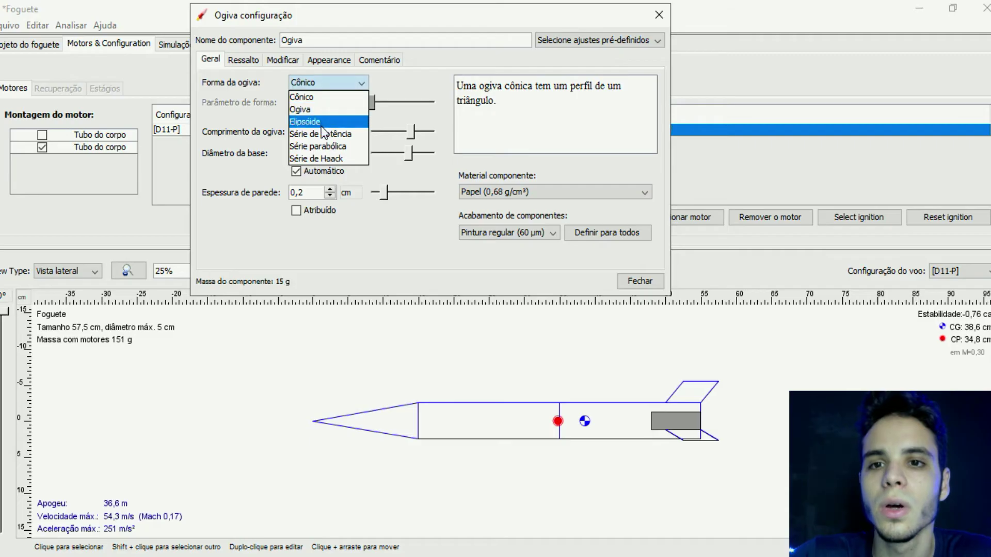
click(314, 119)
click(320, 83)
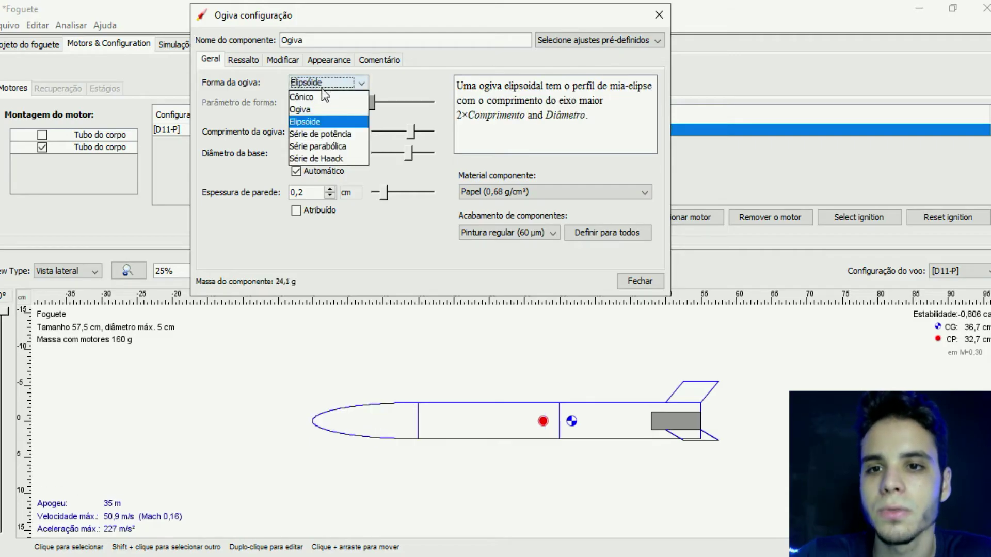
click(330, 134)
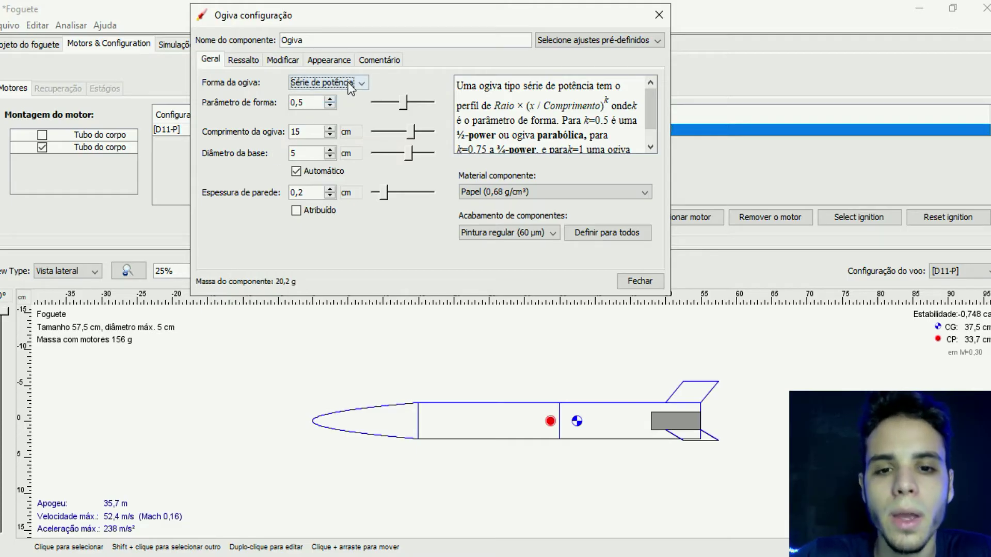
Set the nose cone's length to 12 cm
click(329, 135)
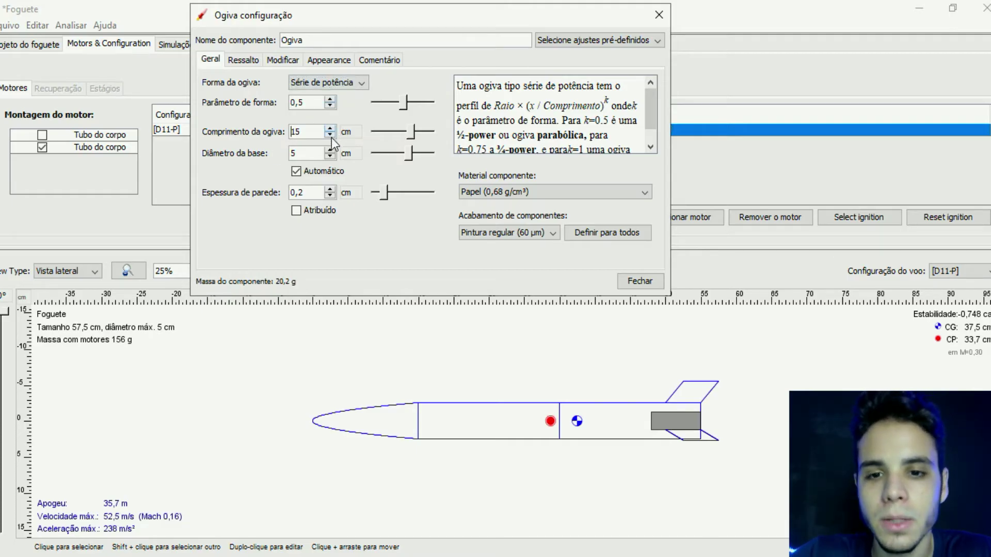
click(329, 135)
click(329, 135)
click(329, 135)
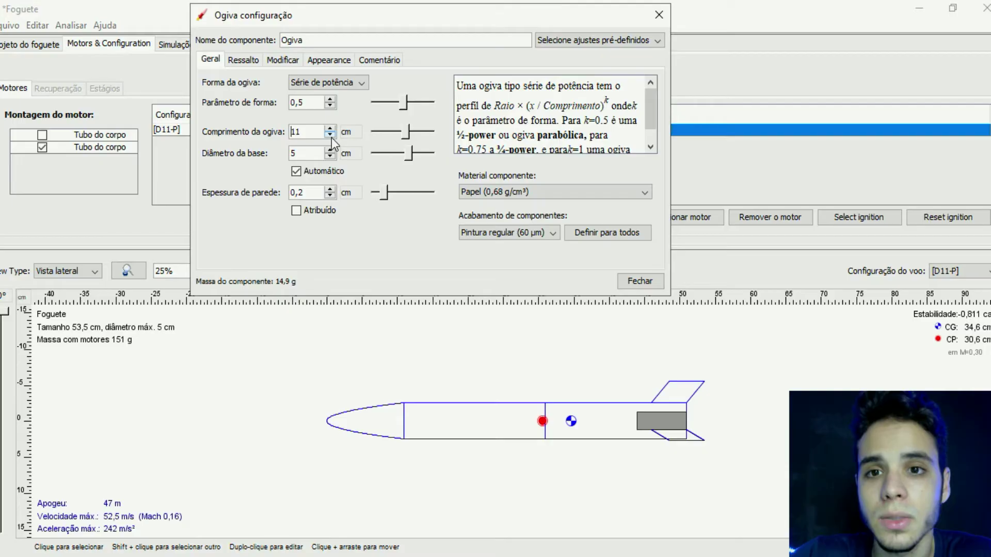
click(330, 129)
click(330, 129)
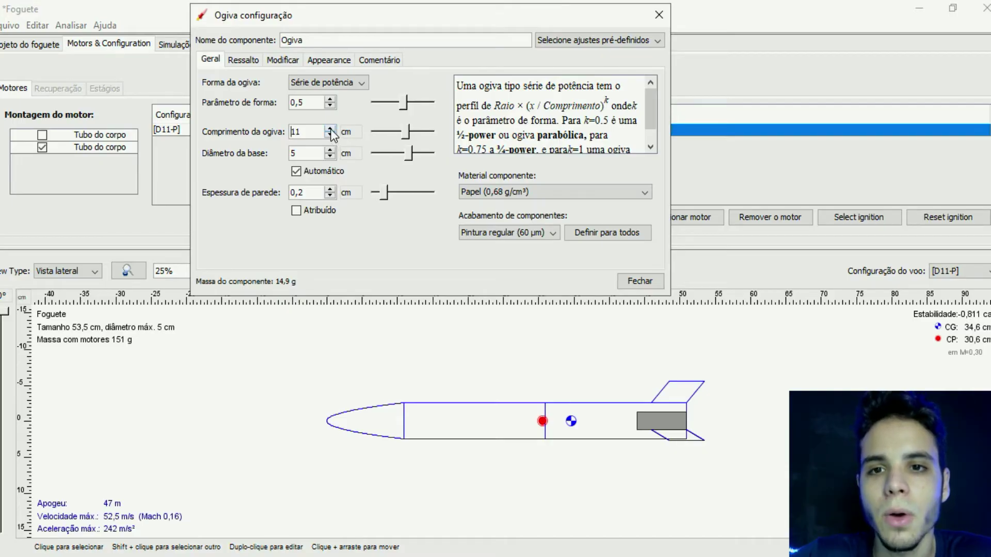
click(330, 136)
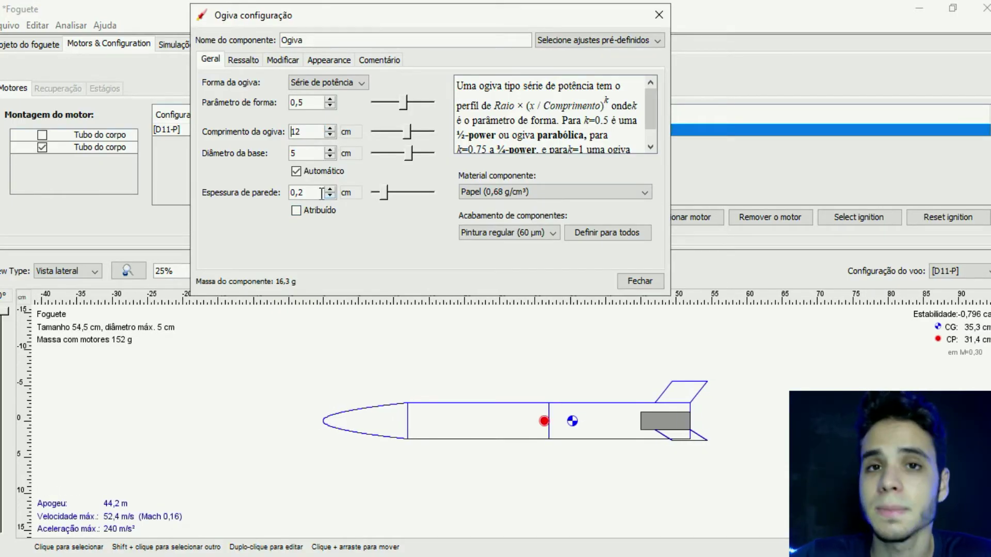
Try wall thicknesses of 0,1 and 0 cm on the nose cone and set its wall thickness to 0,5 cm
click(315, 192)
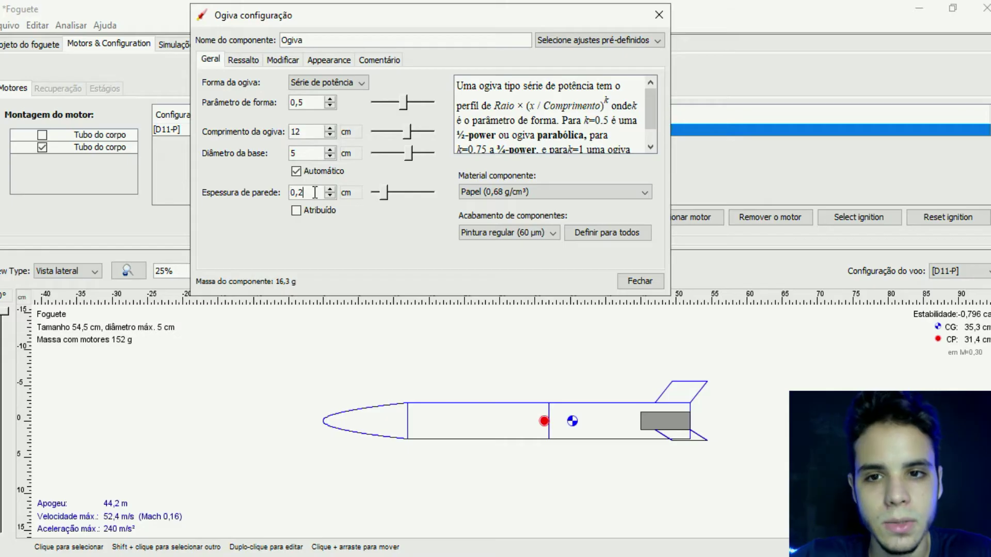
key(BackSpace)
text(1)
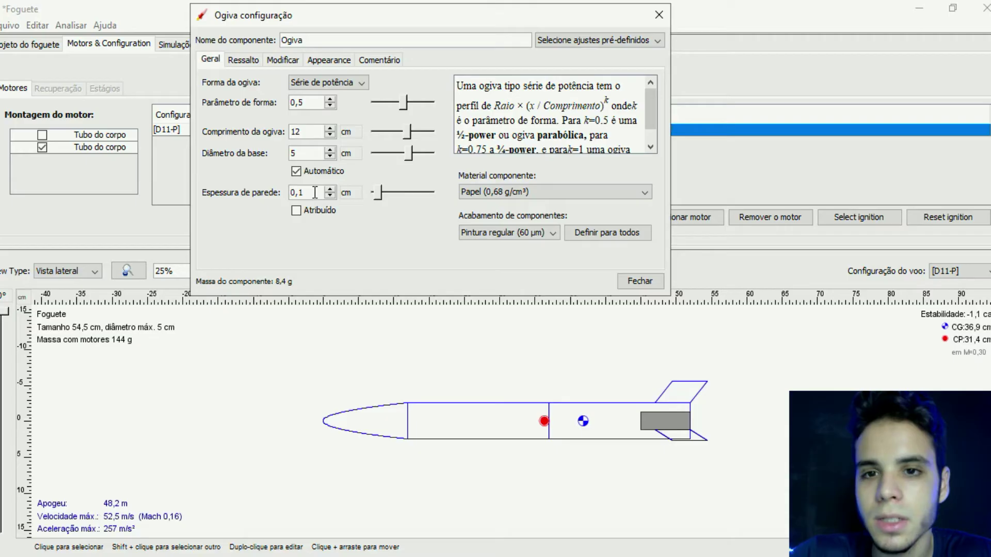
drag(315, 191, 283, 192)
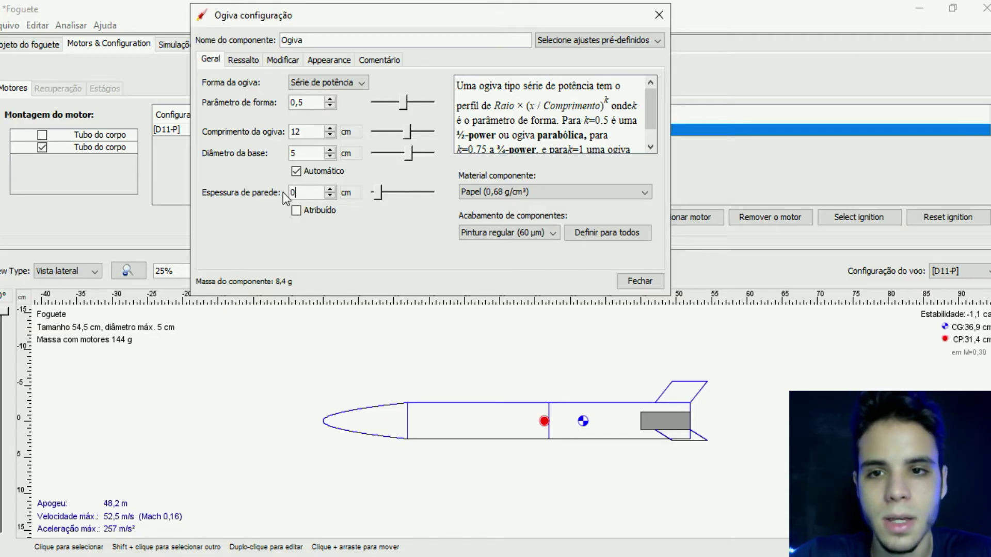
text(0)
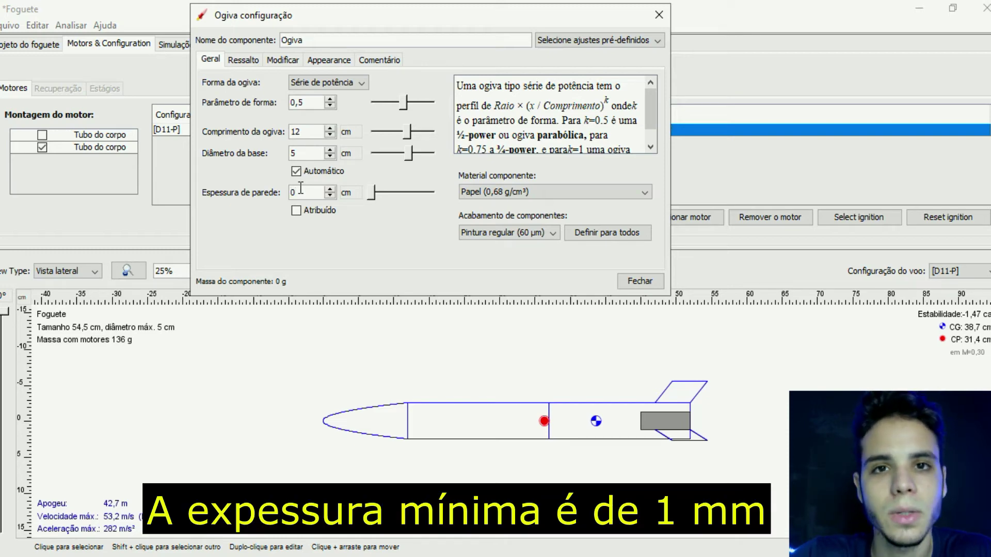
text(,1)
key(Return)
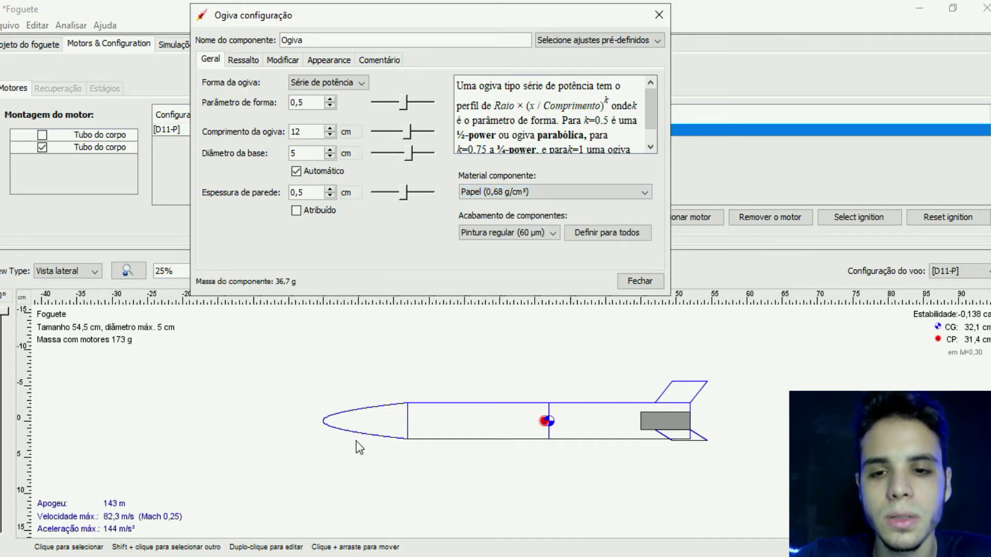
Change the nose cone's material to Acrílico (1,19 g/cm³)
click(533, 194)
scroll(535, 252, down, 1)
scroll(534, 252, up, 6)
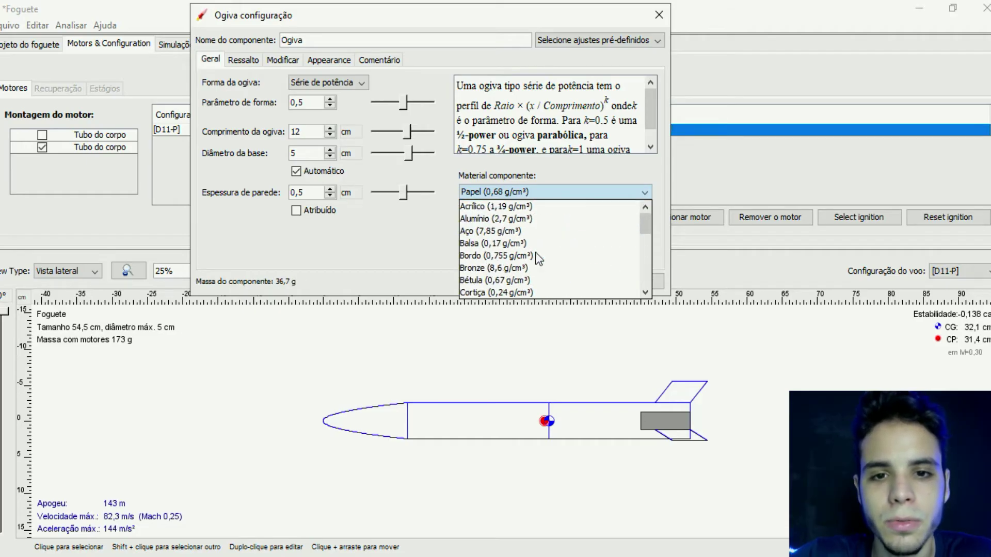
click(507, 234)
click(508, 195)
scroll(520, 221, down, 2)
scroll(520, 220, up, 2)
click(512, 208)
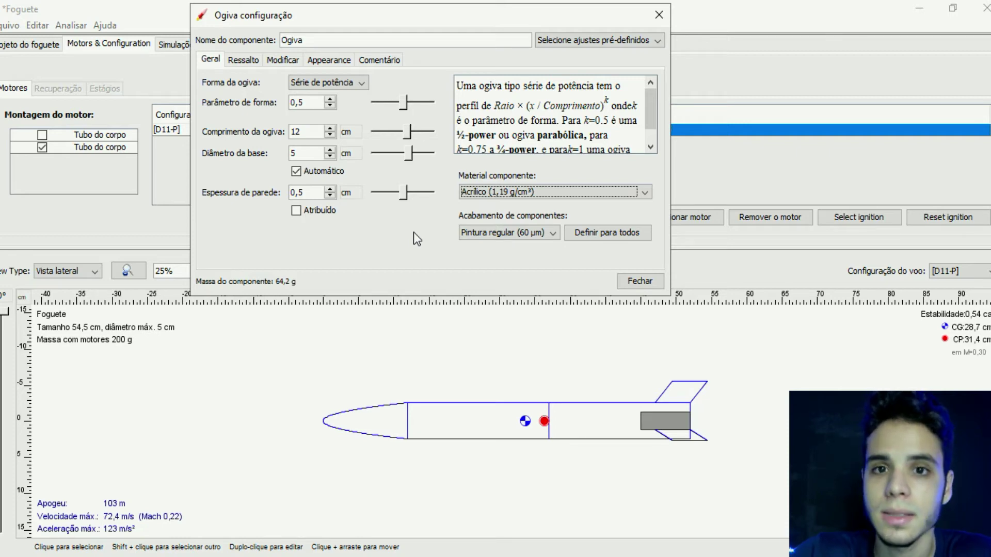
Set the front body tube's inner diameter to 4,8 cm
click(477, 420)
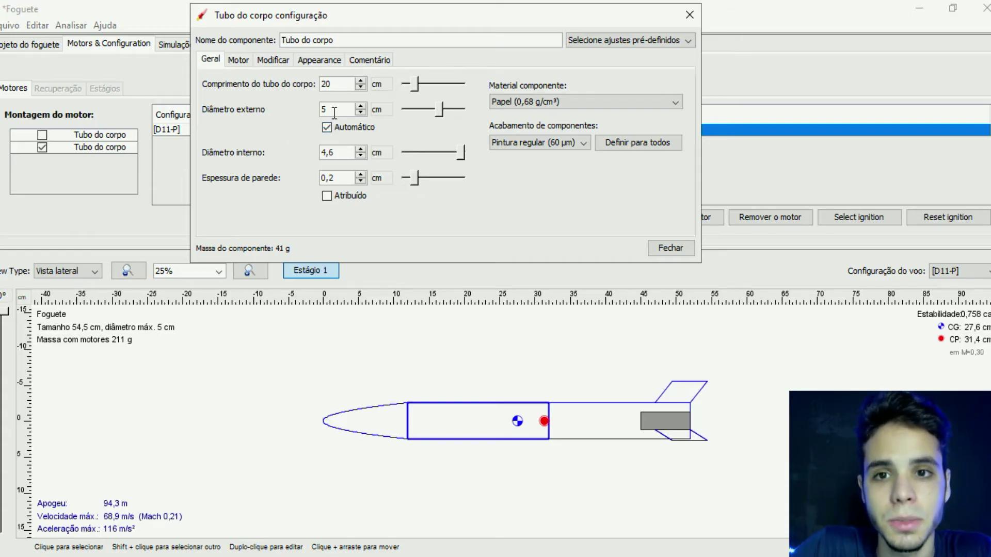
click(341, 153)
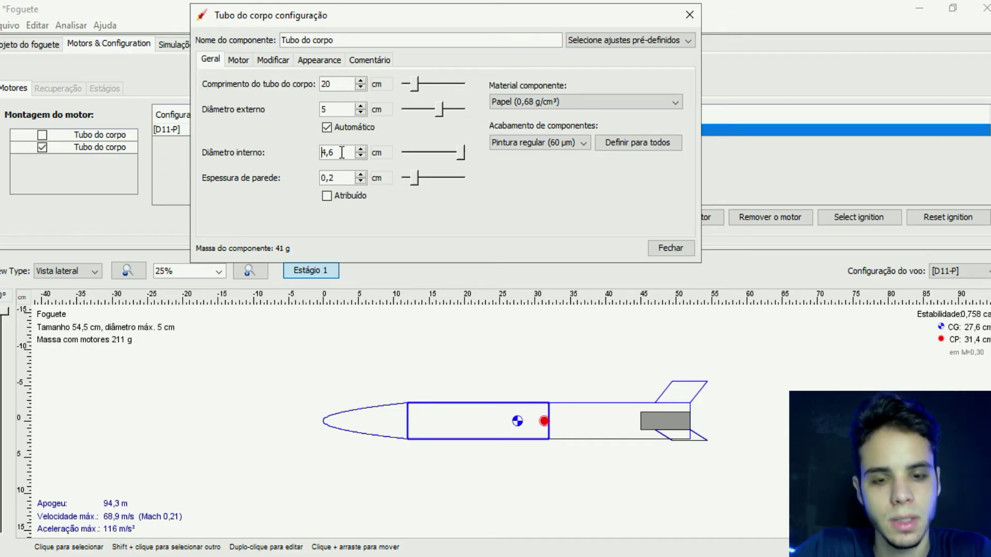
key(BackSpace)
text(8)
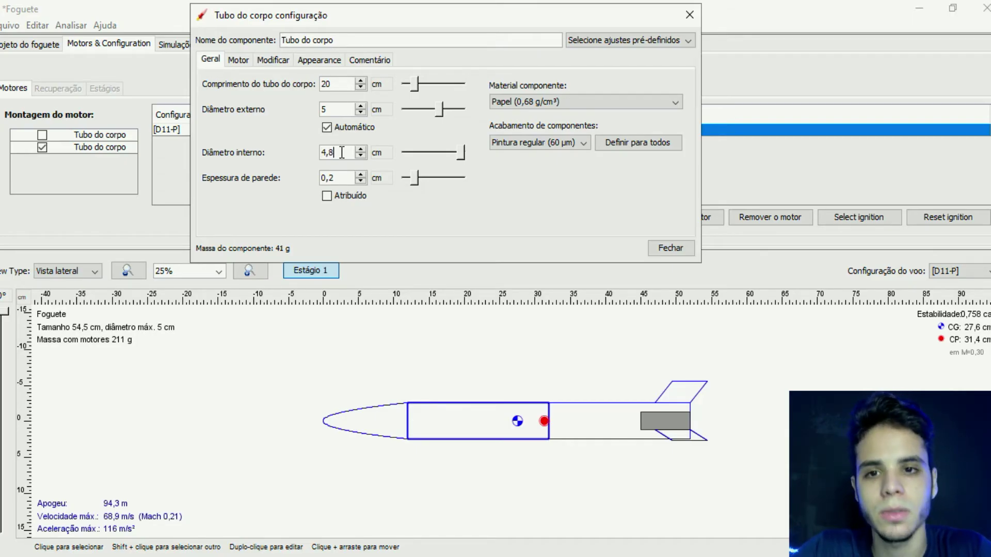
key(Return)
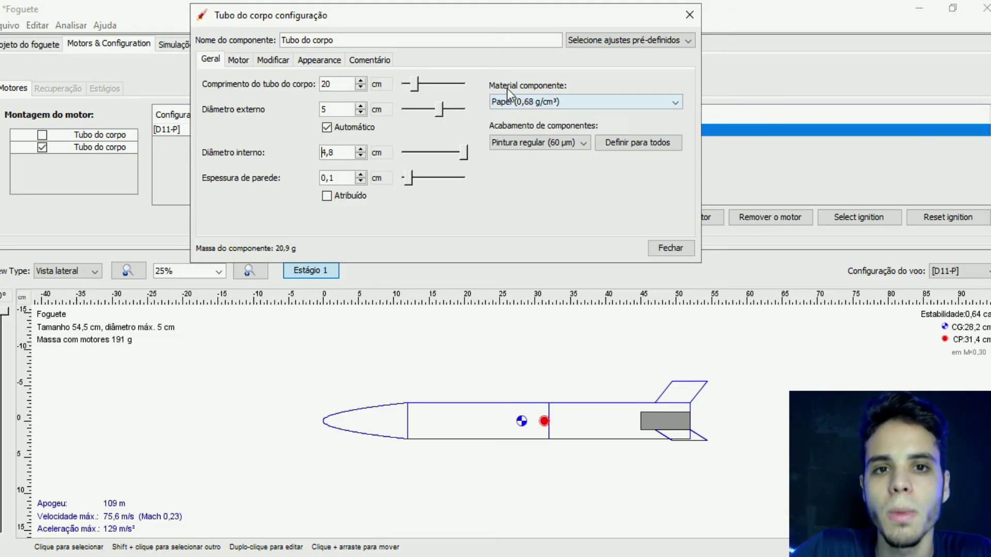
Change the front body tube's material to Fibra de carbono (1,78 g/cm³)
click(541, 101)
scroll(547, 154, down, 1)
scroll(546, 169, up, 7)
scroll(547, 173, down, 1)
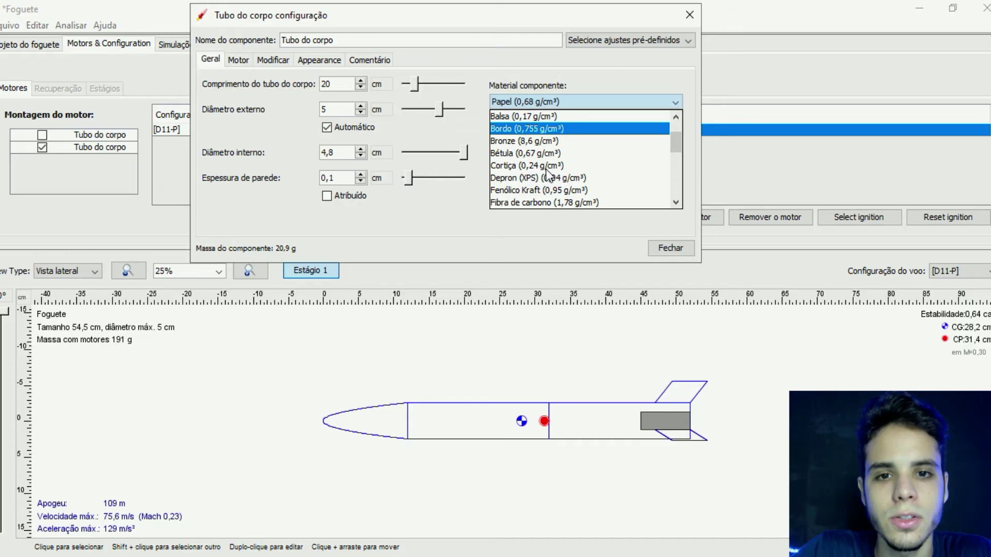
scroll(548, 176, down, 1)
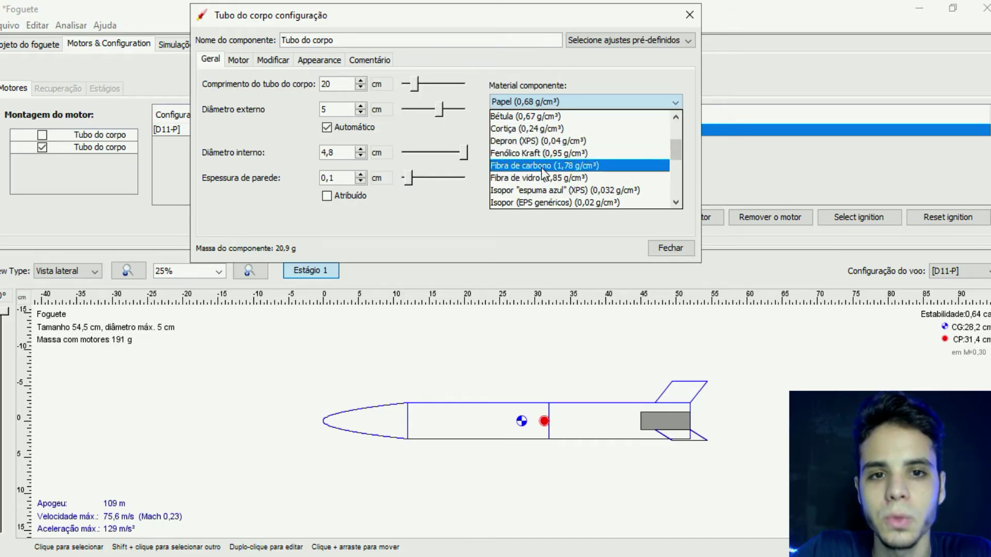
click(541, 168)
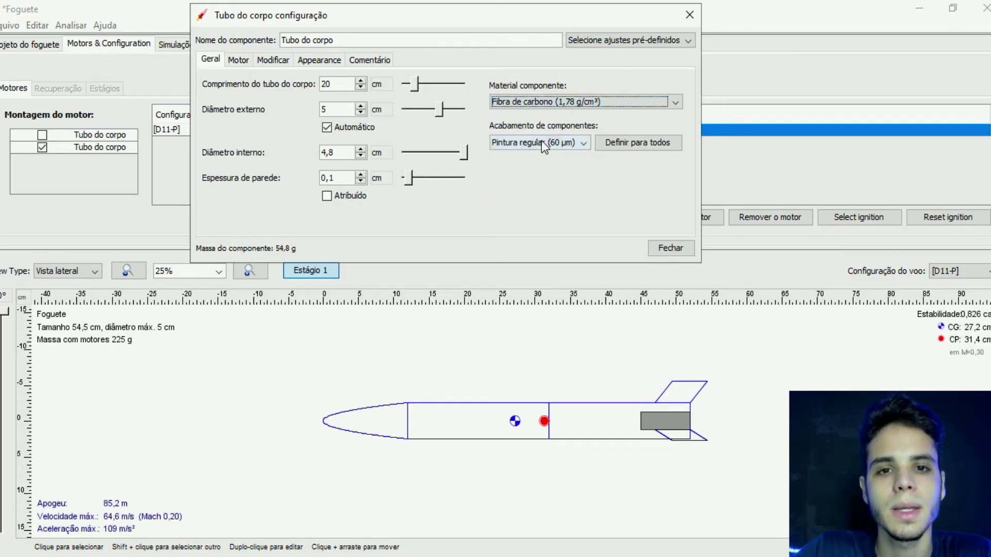
Compare the Áspero (500 µm) and Polido (2 µm) finishes on the front body tube and set its finish to Polido
click(541, 142)
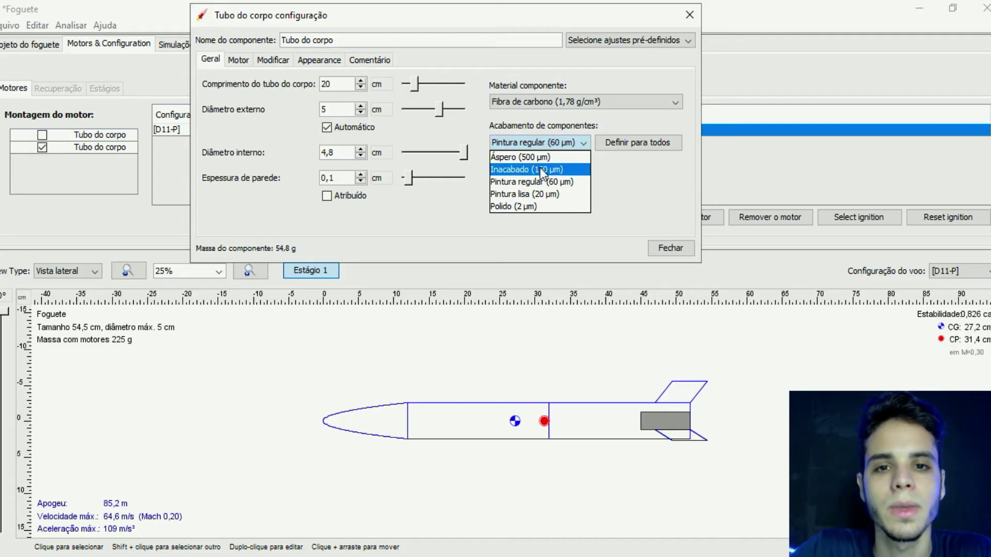
click(534, 155)
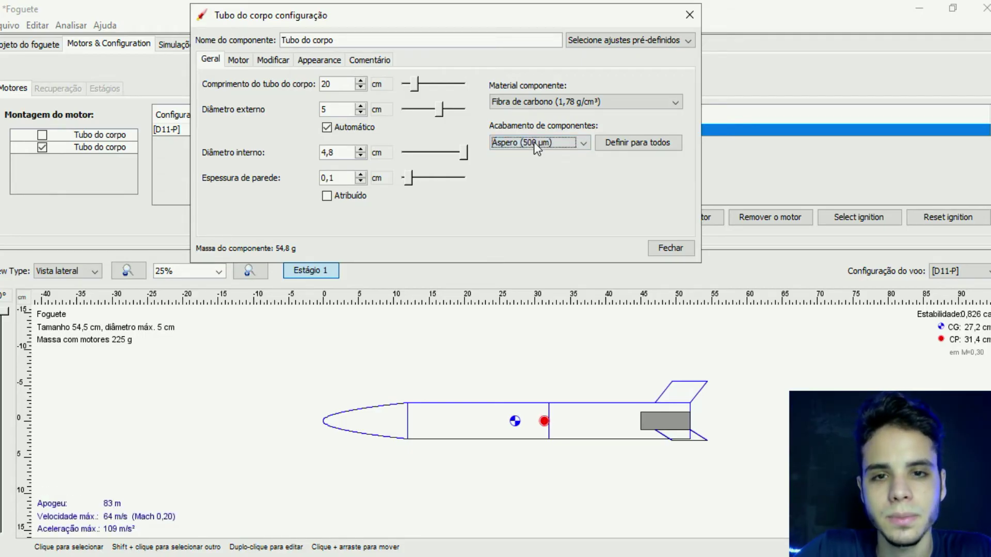
click(533, 141)
click(535, 207)
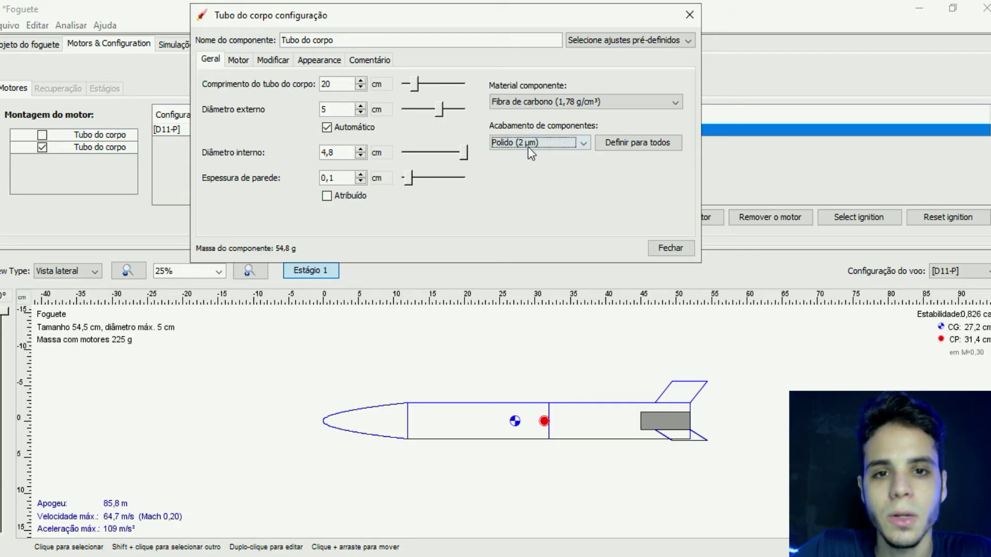
key(Up)
key(Up)
key(Up)
key(Up)
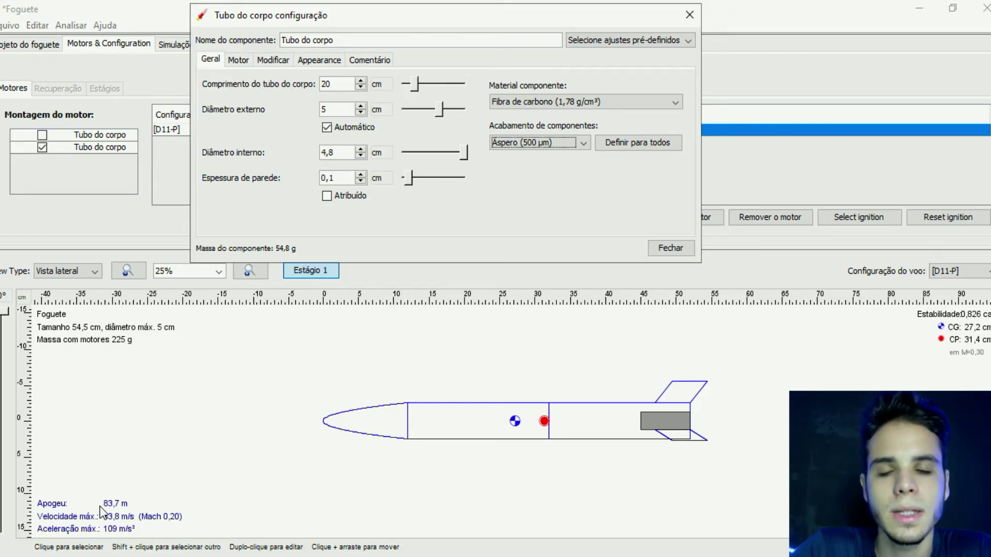
click(543, 144)
click(517, 208)
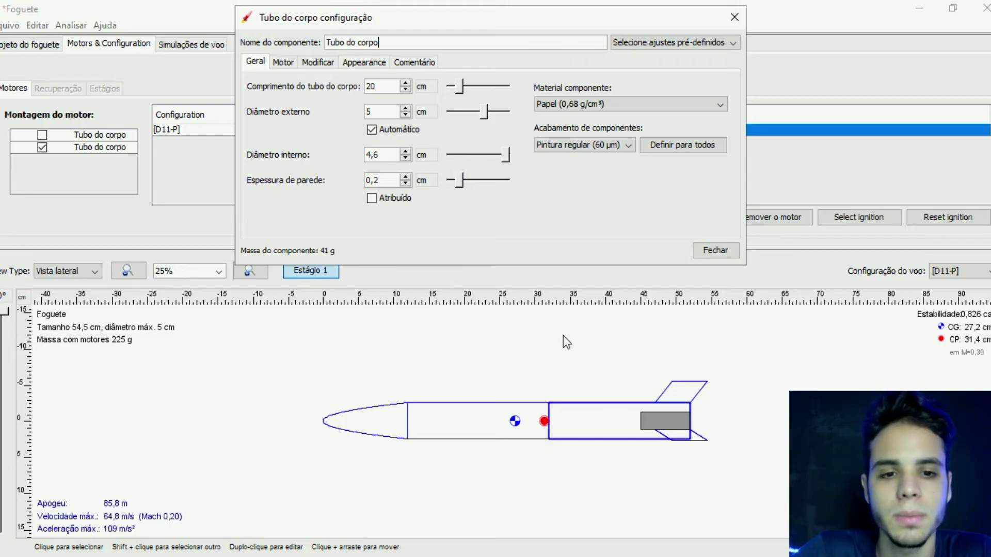
Set the rear body tube's length to 8 cm
drag(408, 89, 408, 90)
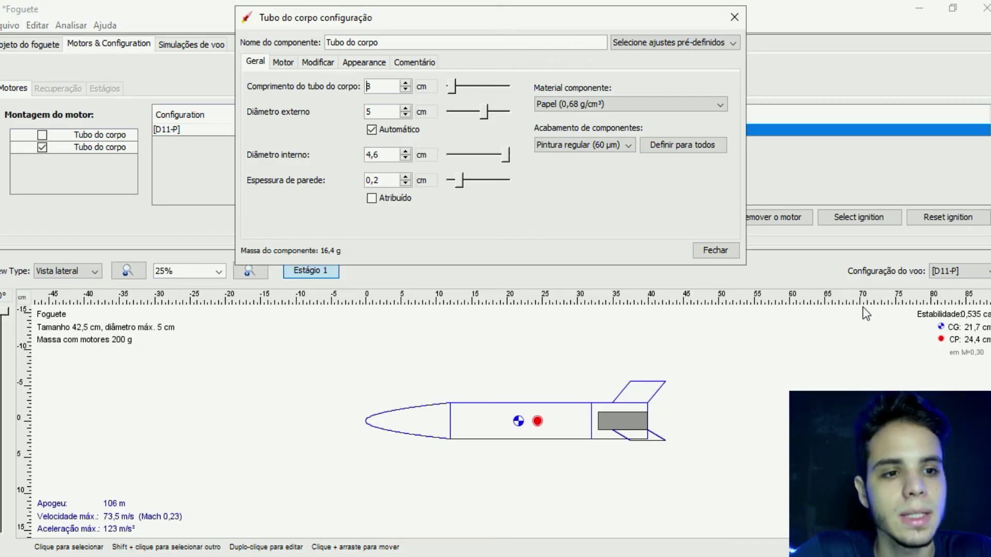
Open the trapezoidal fin set's configuration, try four fins and set the number of fins back to 3
double_click(637, 392)
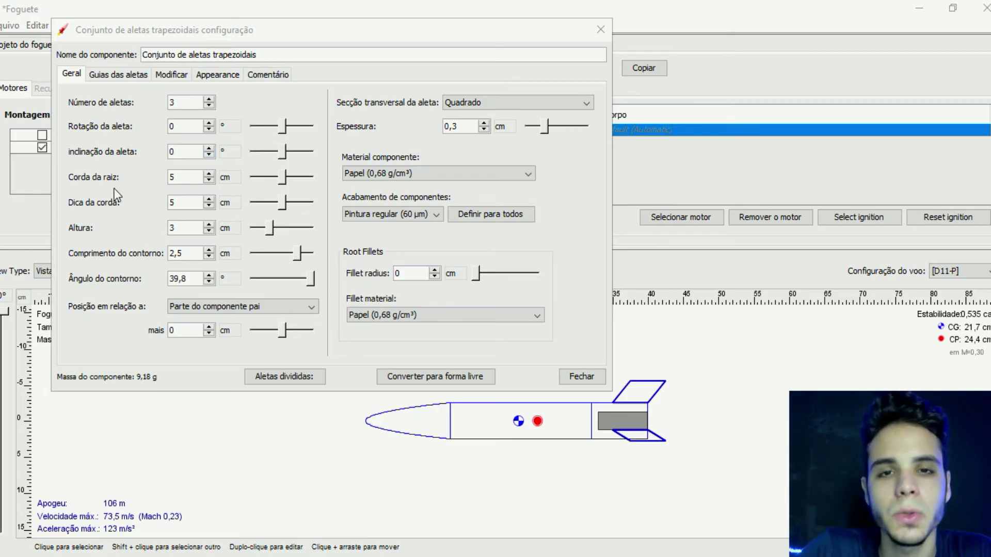
click(209, 100)
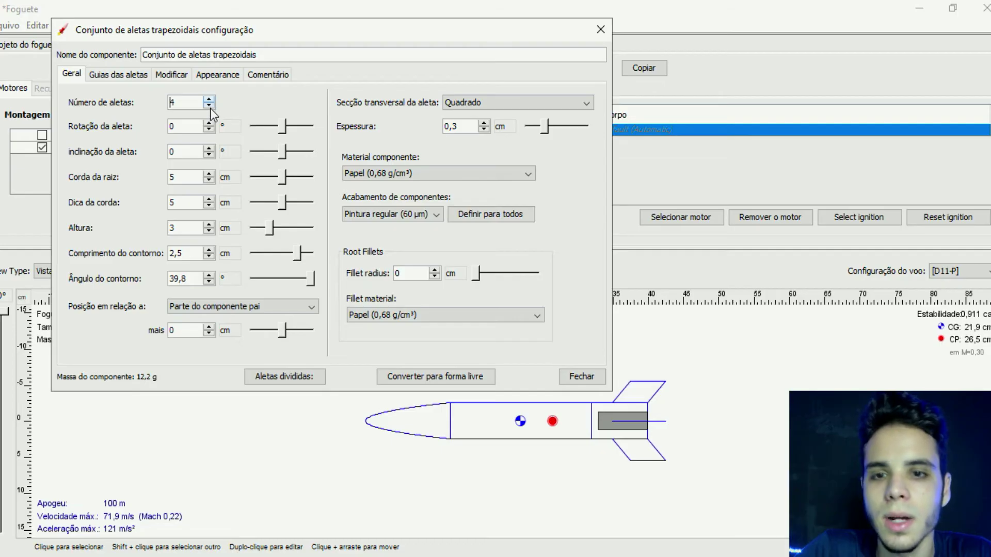
click(209, 106)
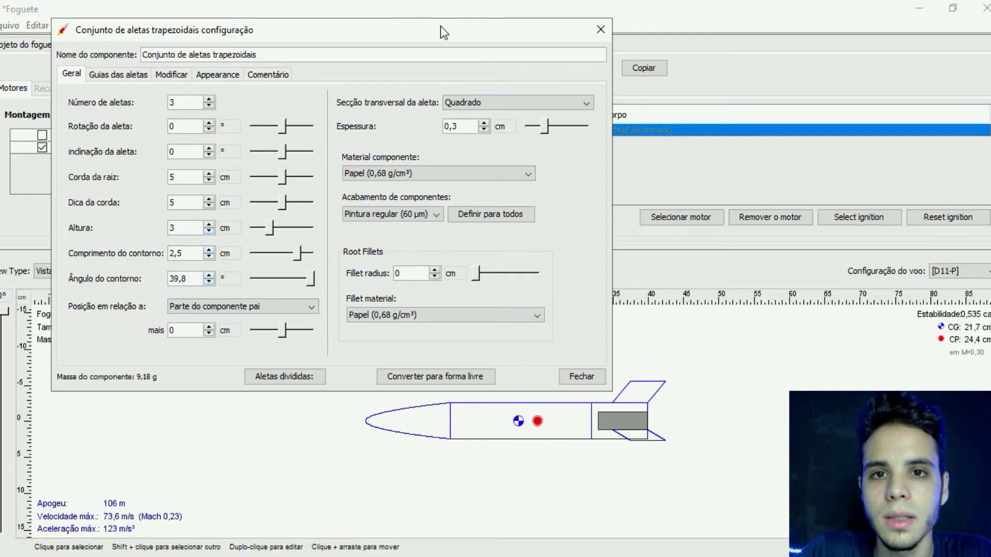
Set the trapezoidal fins' root chord to 4,5 cm, tip chord to 2 cm and height to 8 cm
drag(441, 28, 429, 24)
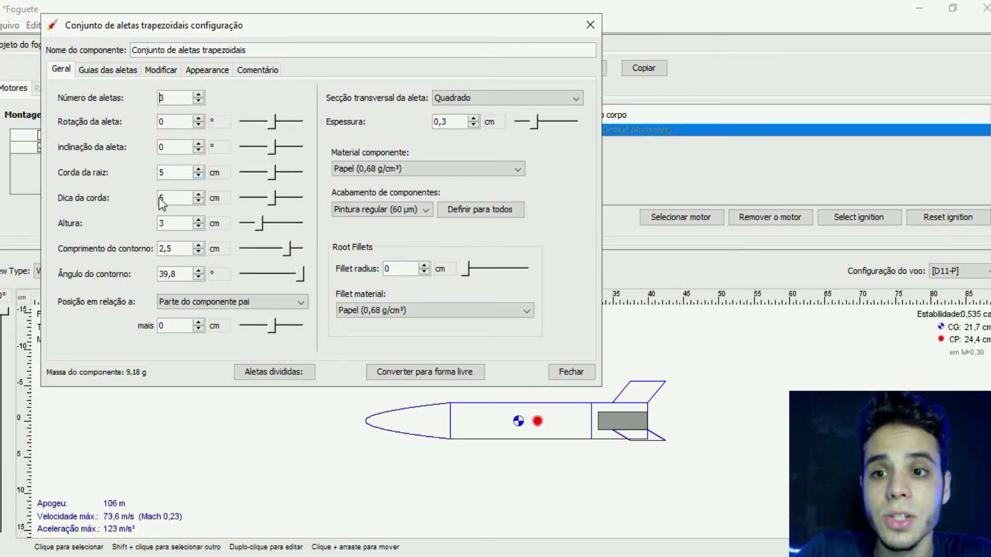
click(198, 201)
click(198, 201)
click(198, 201)
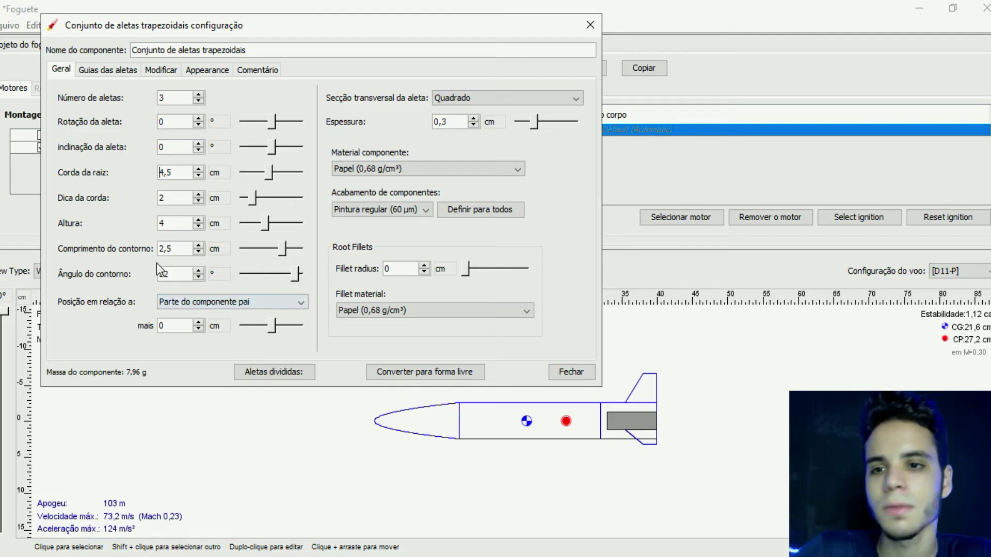
click(202, 223)
drag(199, 219, 198, 220)
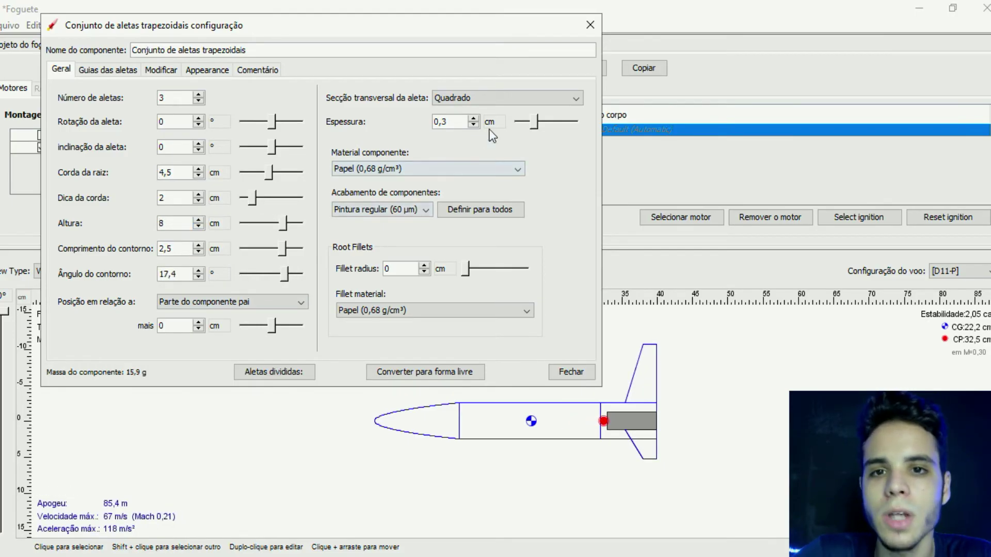
Change the fins' cross-section to Arredondado
click(488, 98)
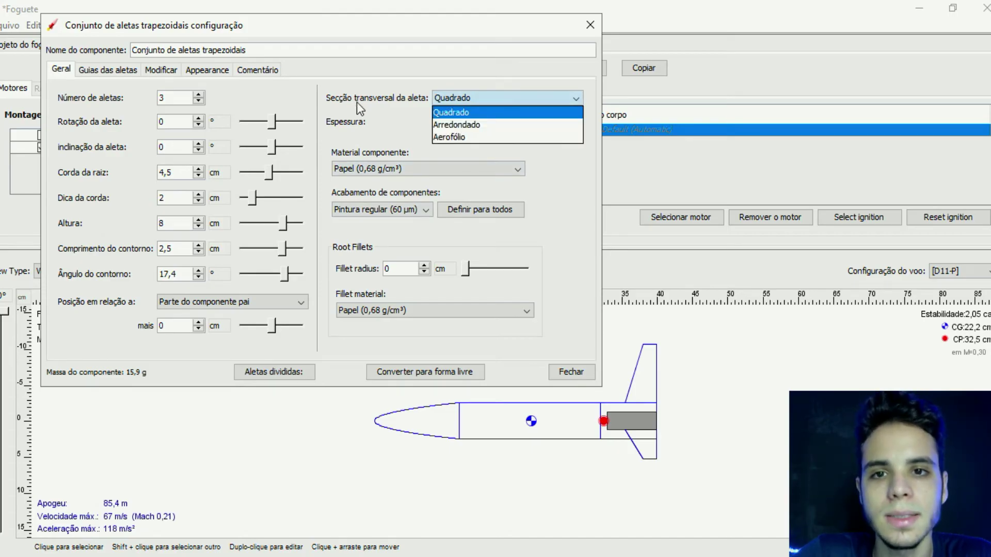
click(447, 125)
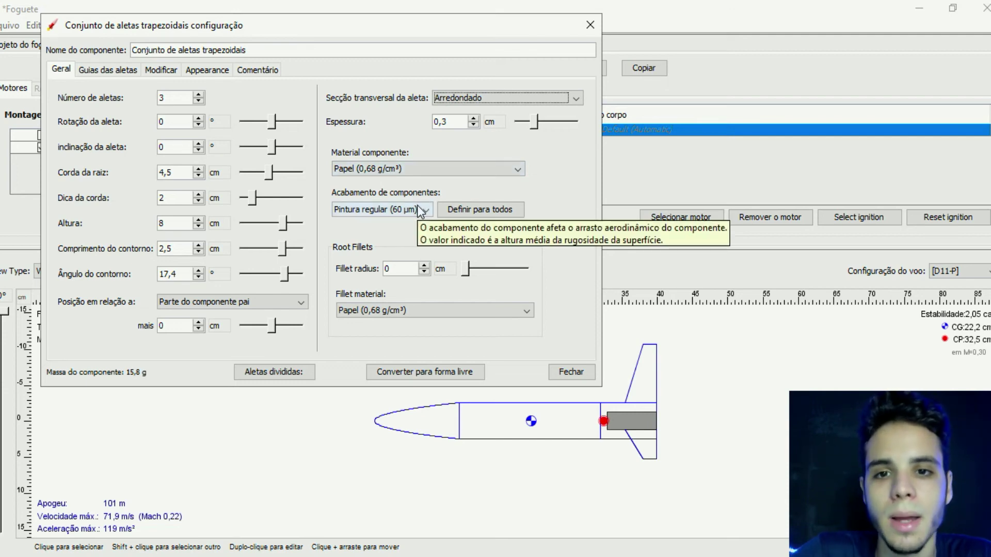
key(Escape)
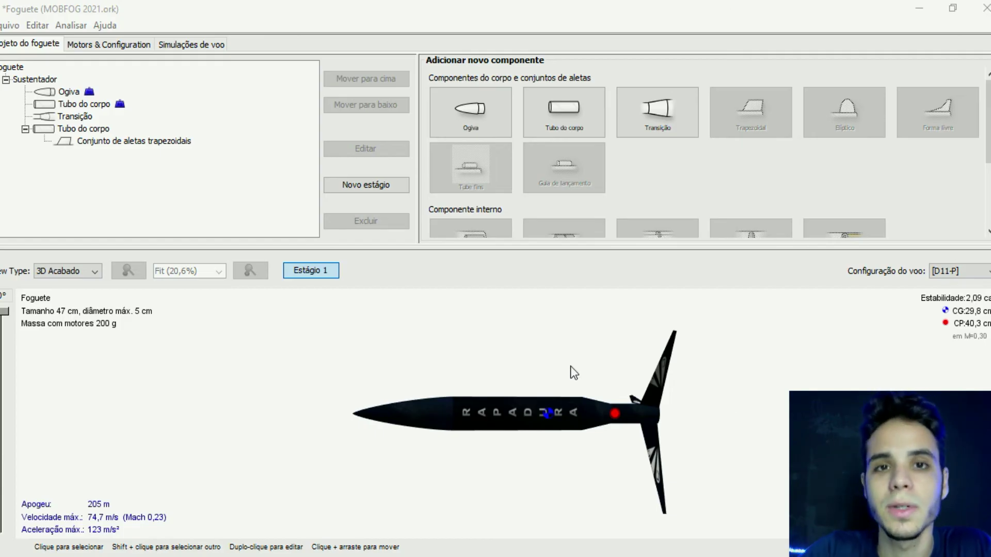
Rotate the finished 3D rocket to examine the lettering on its body and the decals on its fins
drag(571, 366, 602, 495)
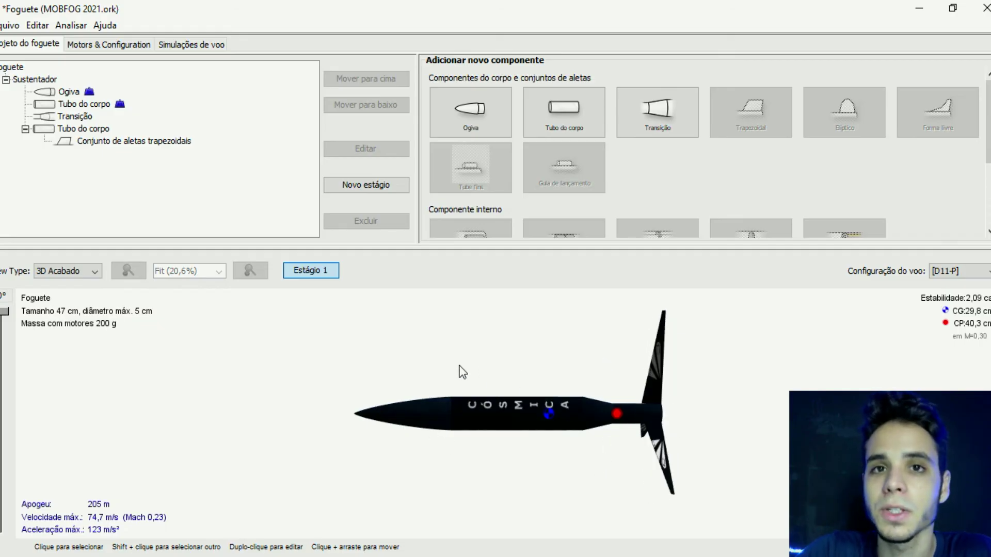
drag(541, 395, 587, 424)
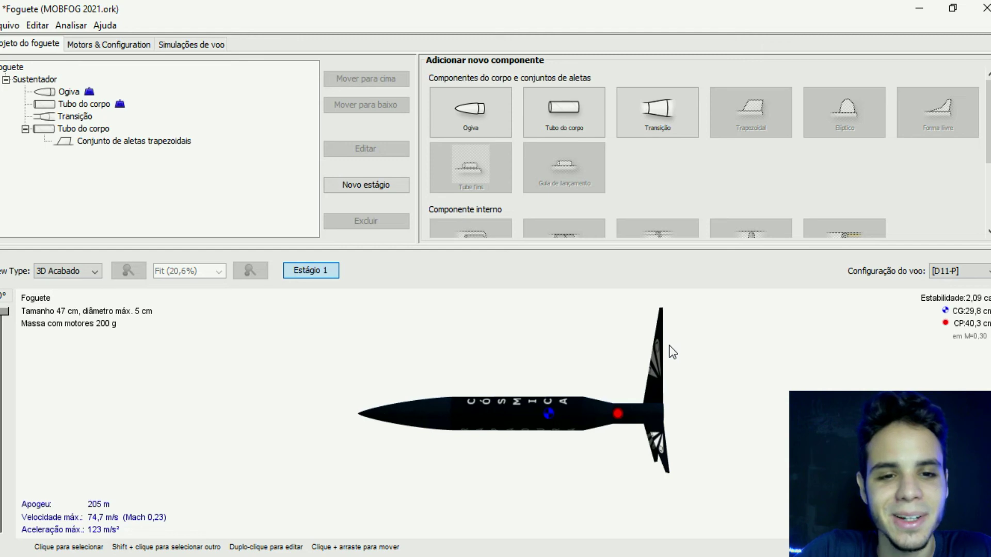
drag(685, 504, 678, 426)
drag(697, 392, 638, 398)
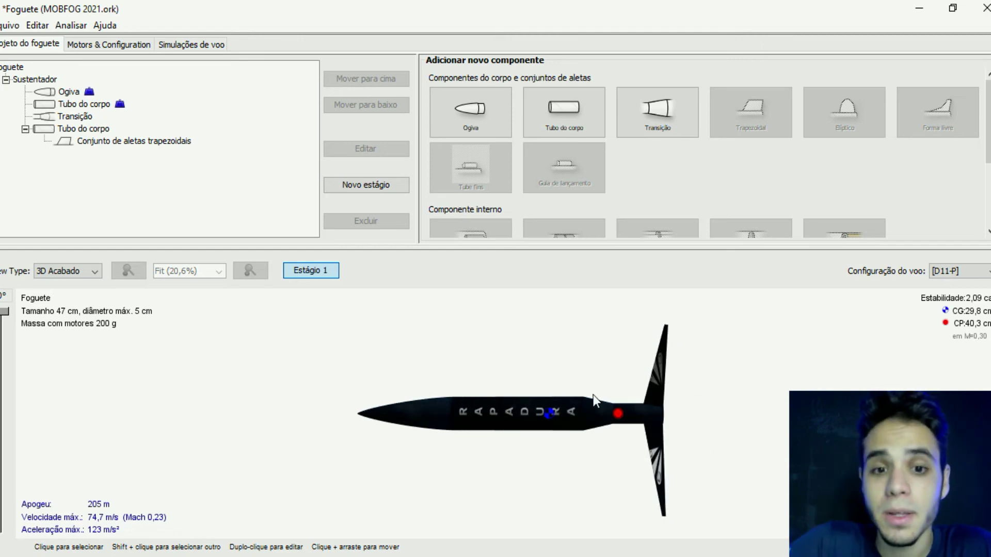
Switch the lettered front body tube's appearance to the default in place of its decal texture
double_click(507, 410)
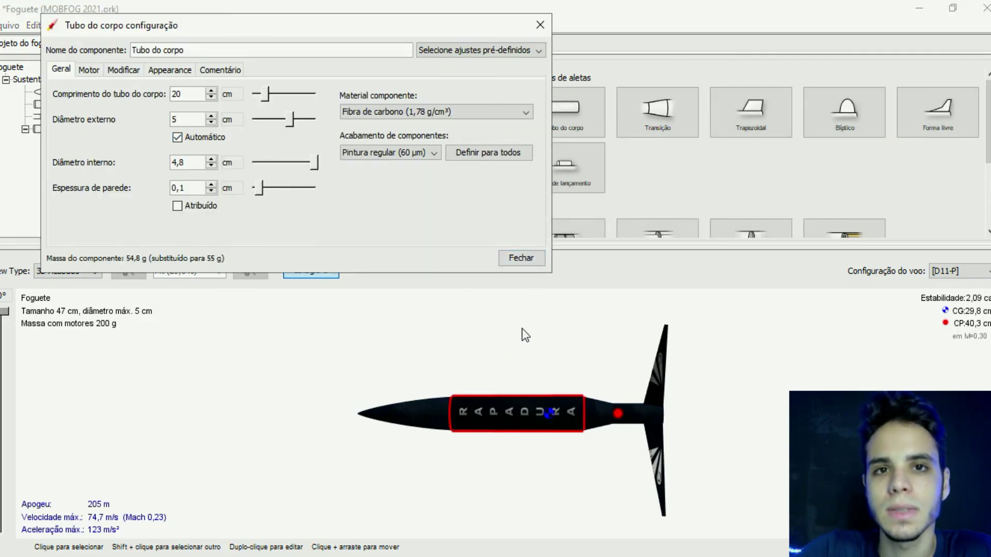
click(168, 71)
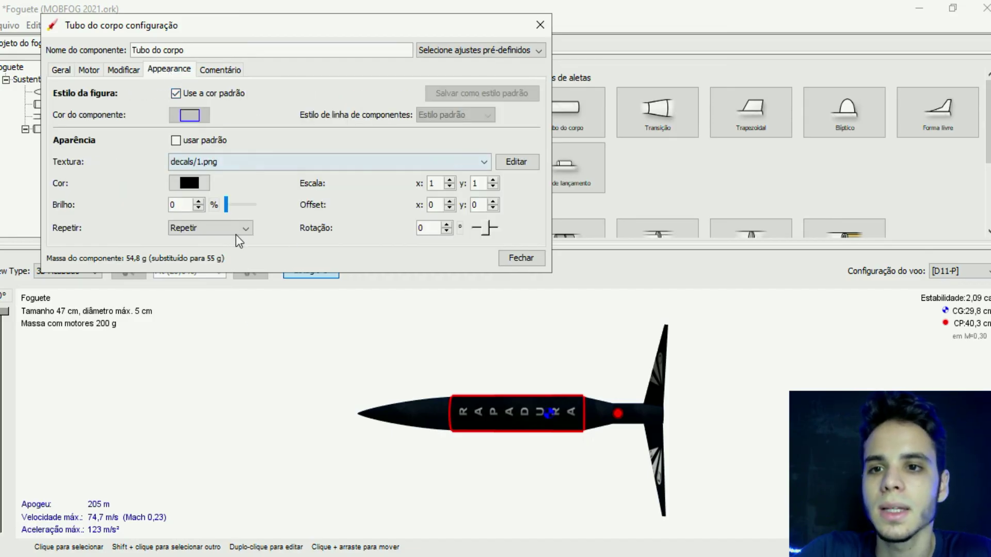
click(179, 141)
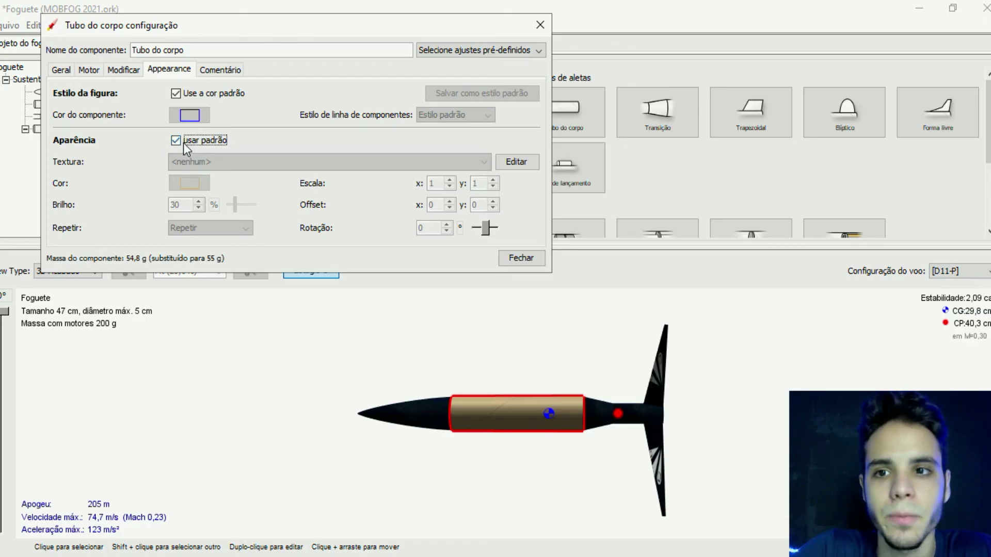
Restore the decals/1.png texture on the front body tube, check its colour and texture choices, and close its configuration
click(178, 141)
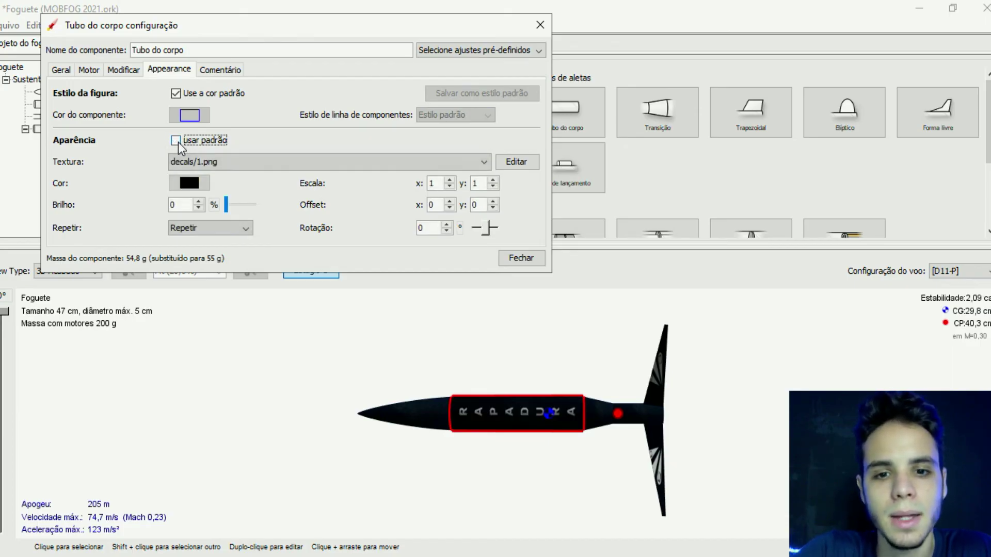
click(190, 183)
click(515, 20)
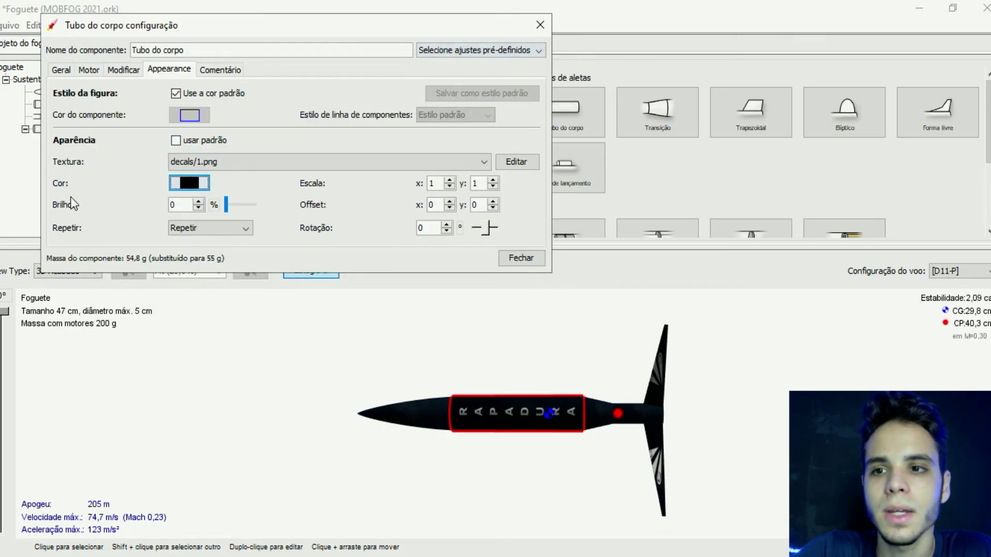
click(202, 164)
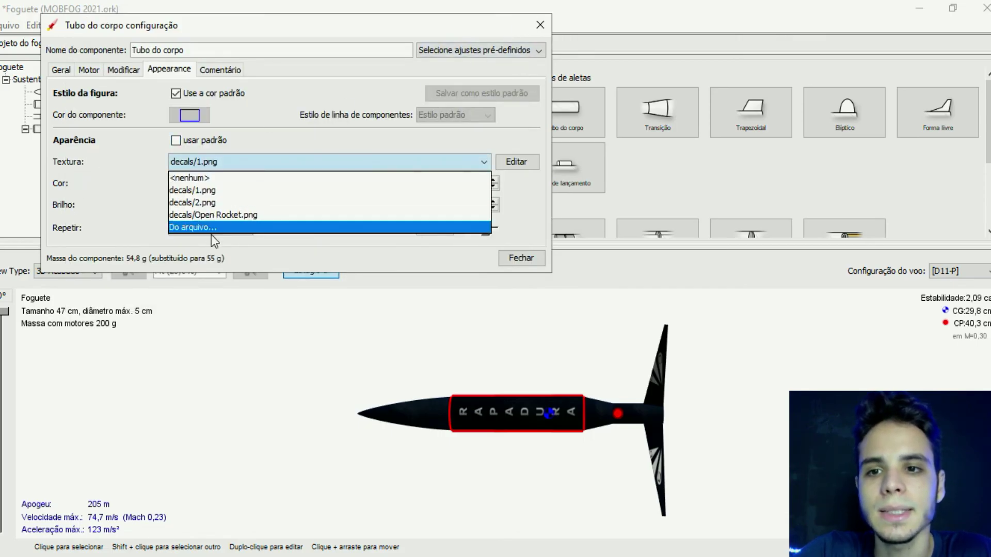
click(540, 26)
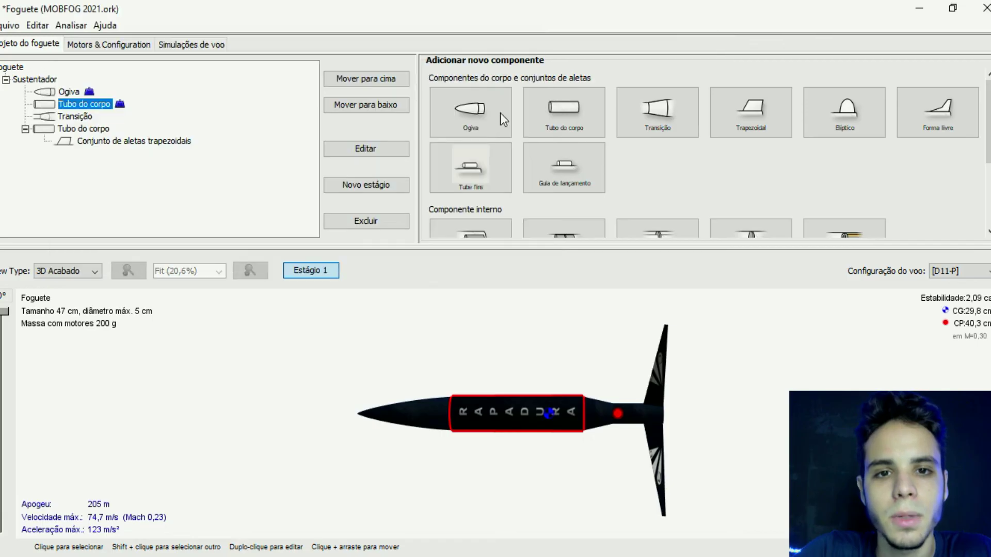
Deselect the body tube and rotate the 3D rocket to examine the lettering around its body
click(479, 364)
drag(503, 367, 611, 513)
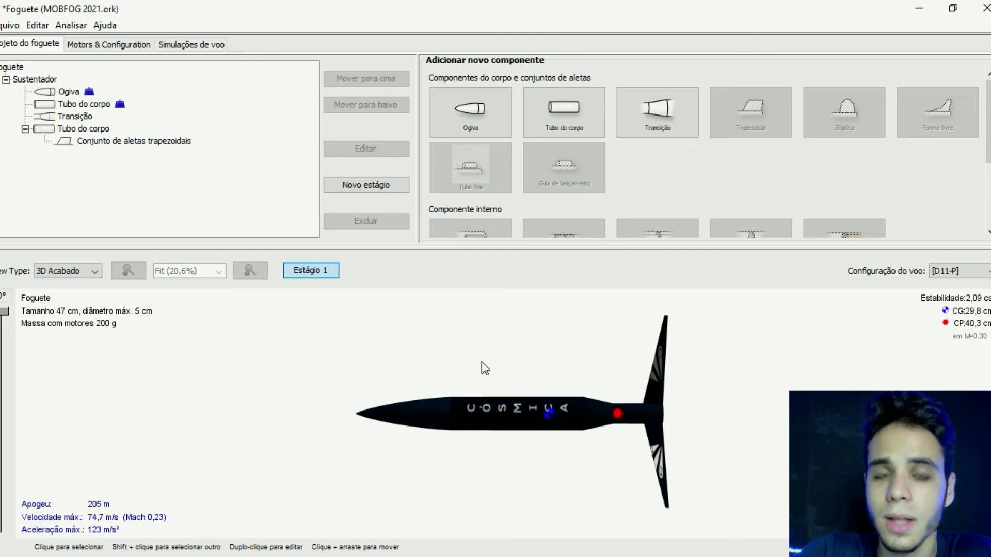
drag(482, 361, 574, 318)
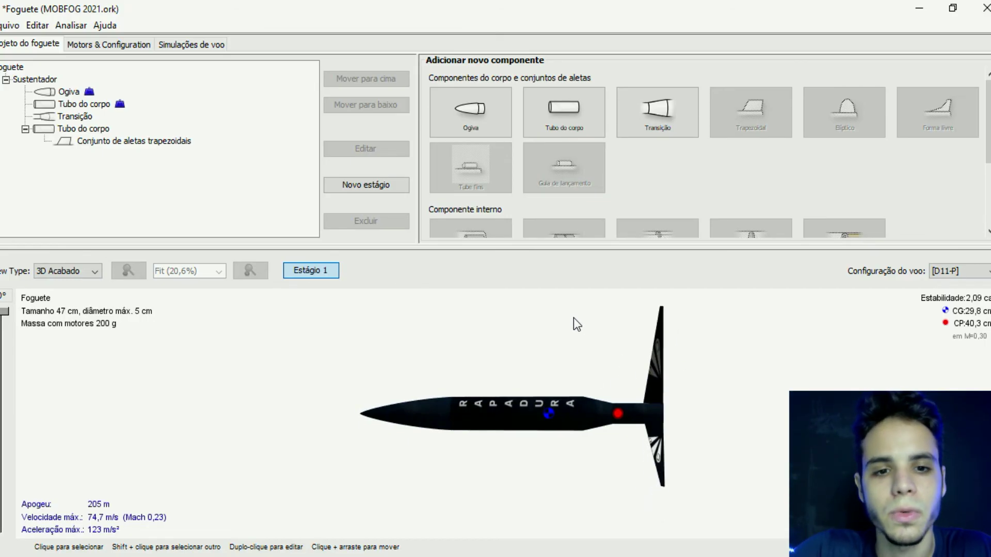
Show the rocket in side view and review the front body tube's general dimensions and material
click(117, 274)
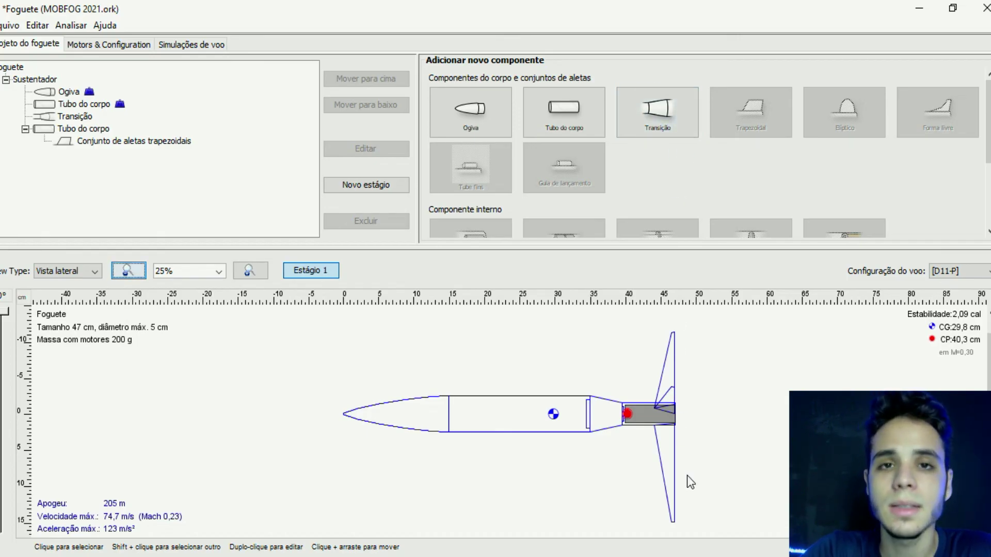
double_click(486, 414)
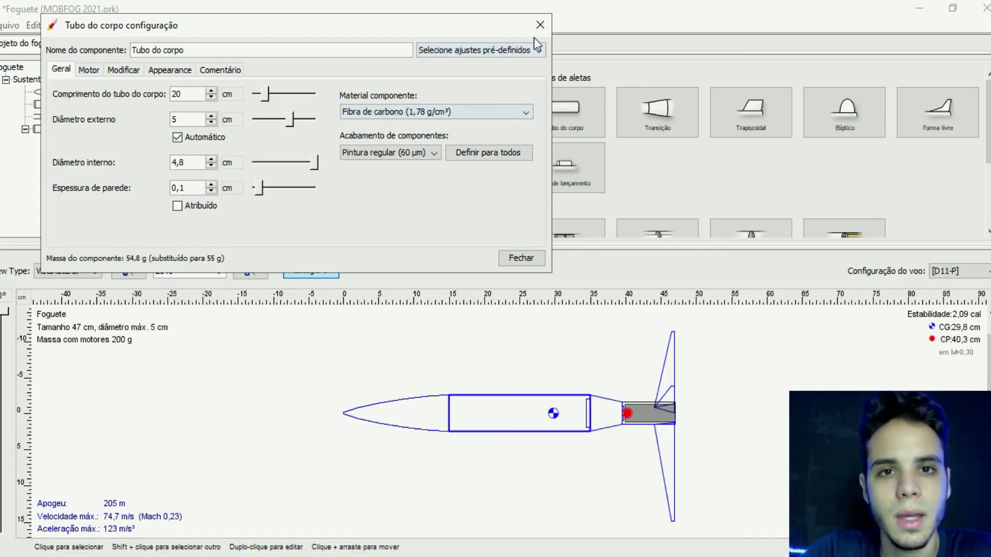
click(540, 25)
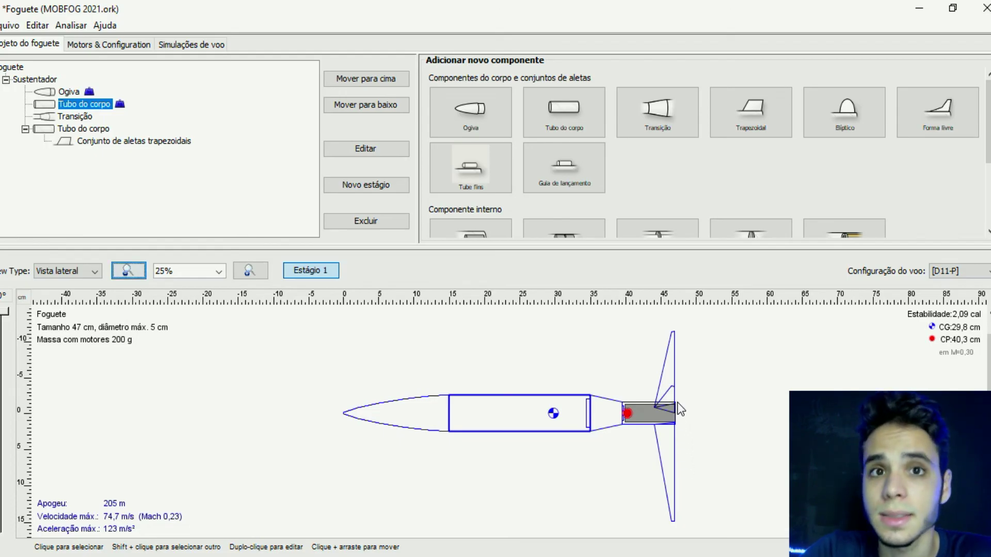
Return the rocket to the 3D Acabado view, turn its lettering towards the viewer and clear the component selection
click(80, 271)
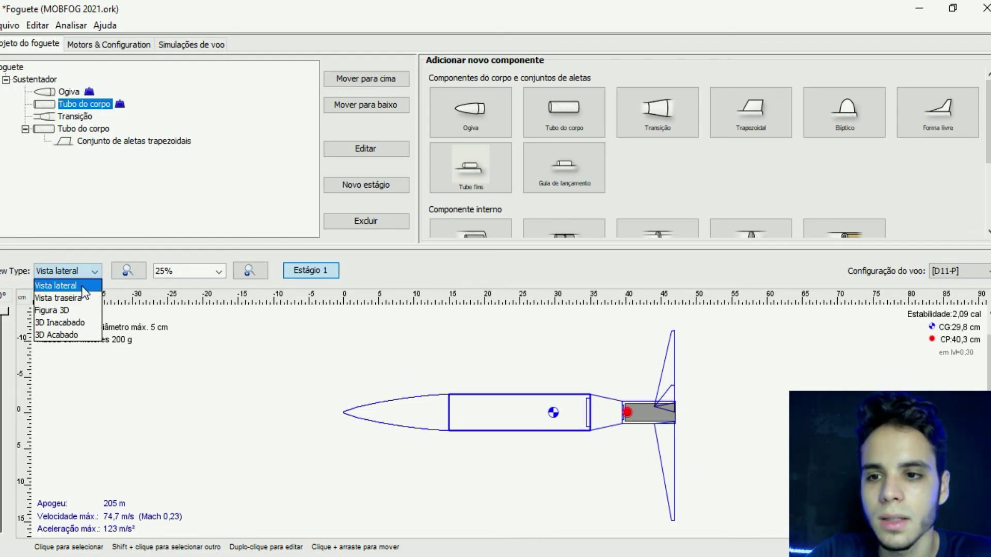
click(80, 335)
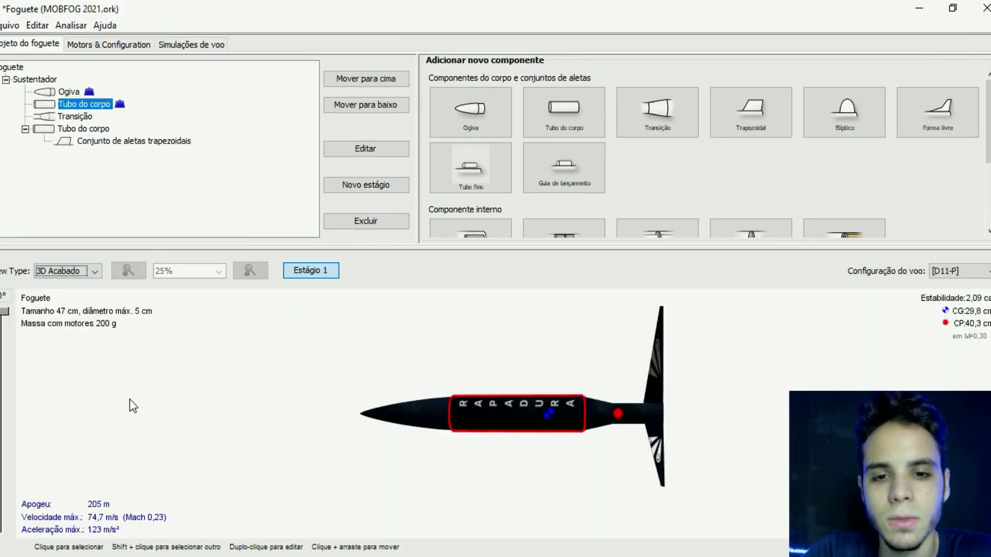
drag(555, 400, 595, 398)
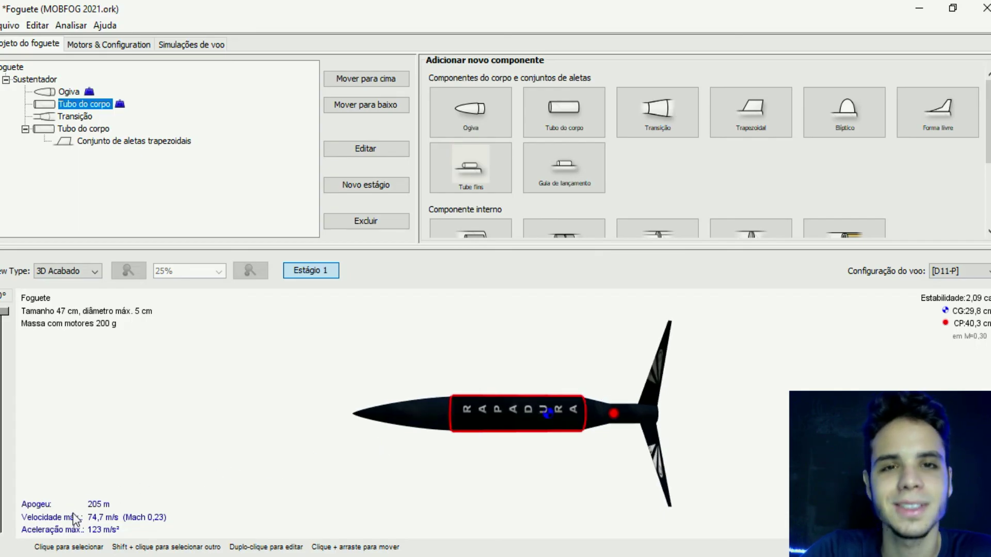
click(298, 423)
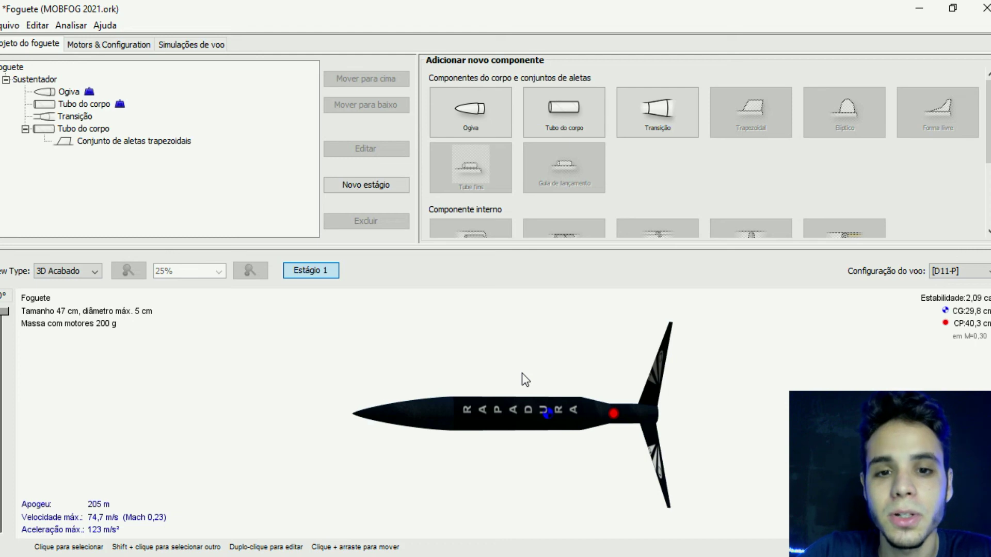
Rotate the 3D rocket through side, end-on and nose-forward angles to examine its body and three fins
drag(522, 373, 519, 372)
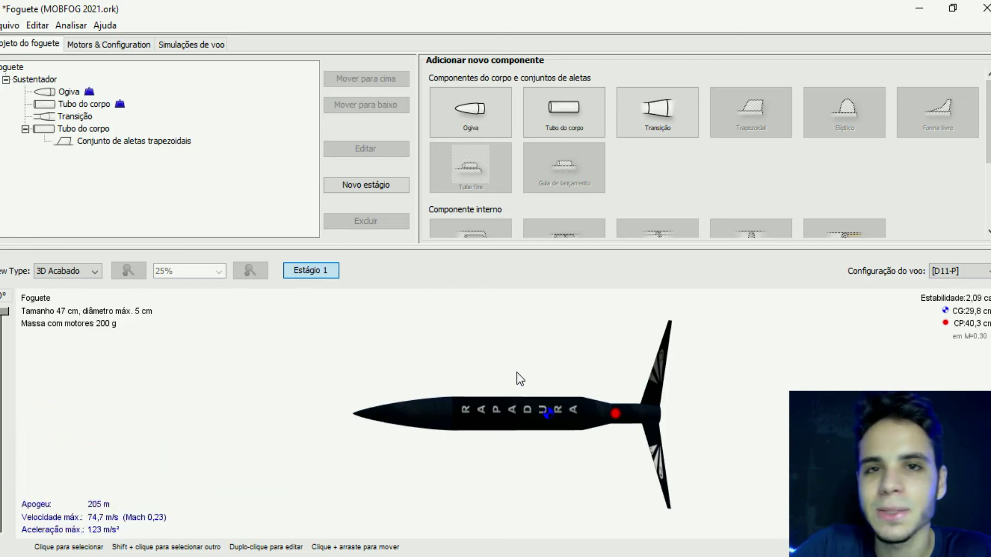
drag(517, 372, 554, 360)
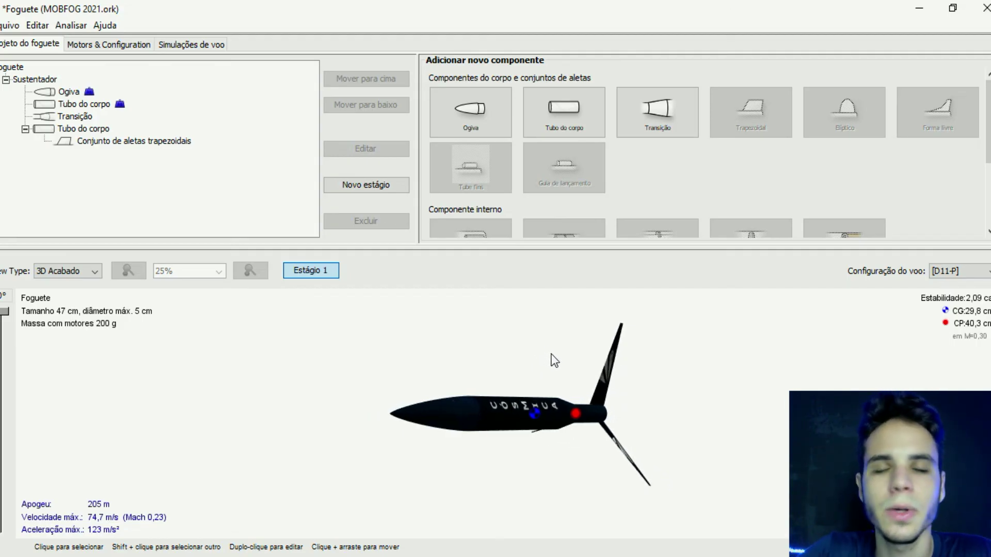
drag(554, 360, 610, 364)
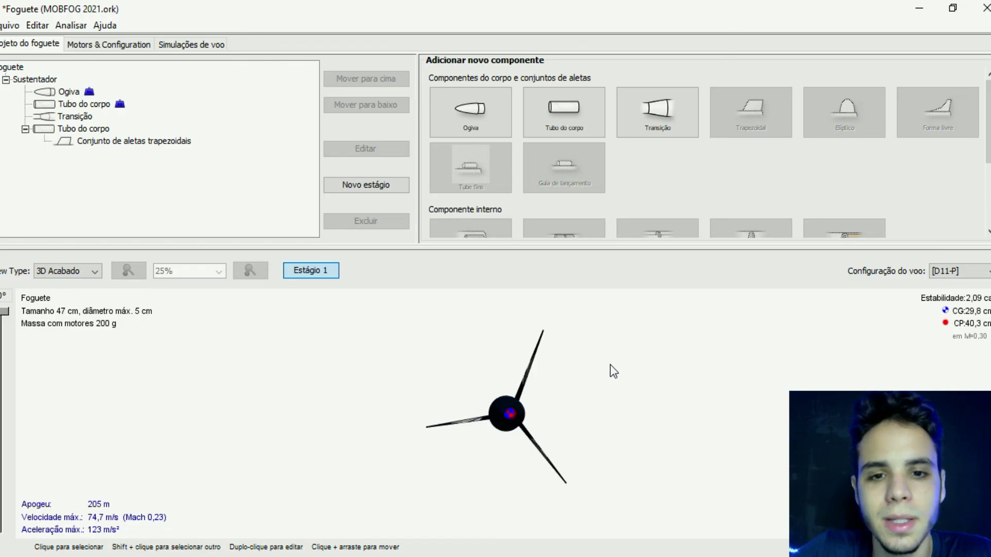
drag(610, 364, 611, 364)
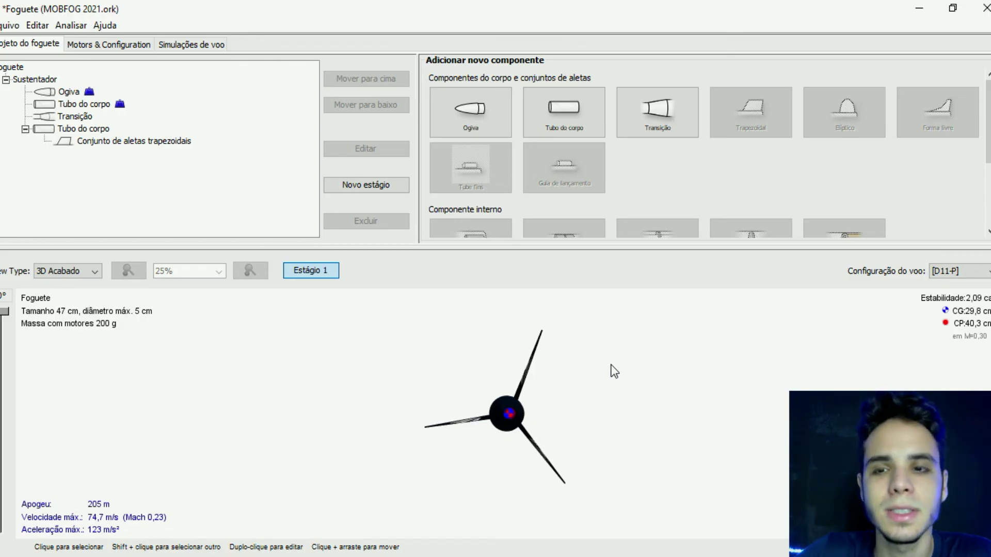
drag(611, 364, 629, 470)
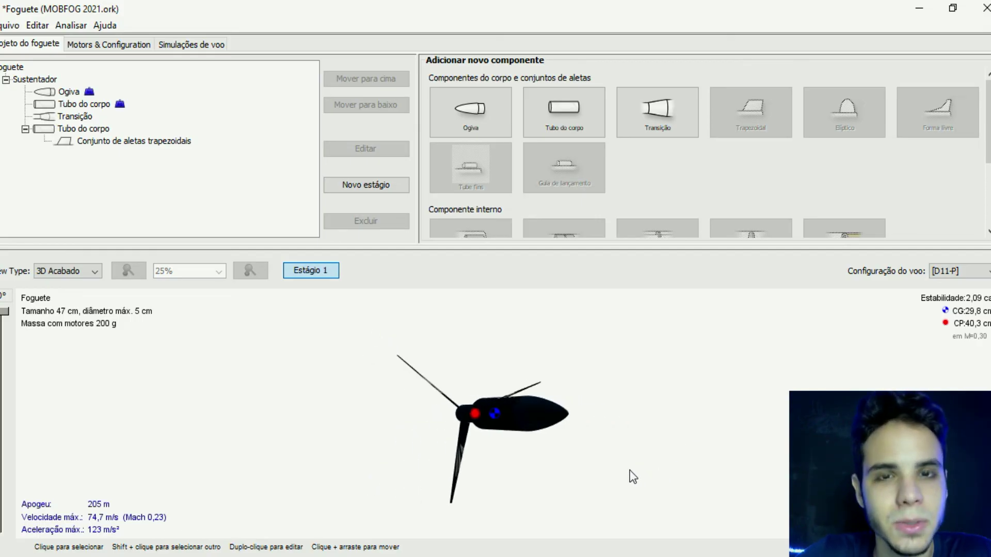